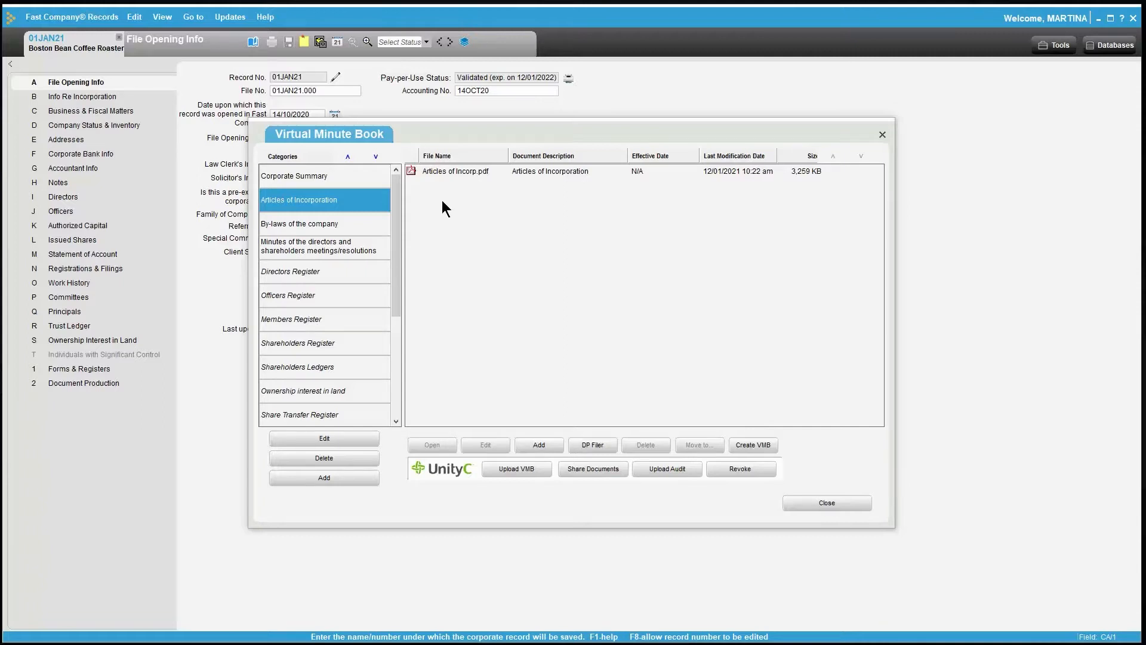
Add Corporate Information Sheet Update.pdf to the Corporate Summary category with description "Corporate Information Sheet" and effective date 27/01/2021
click(353, 180)
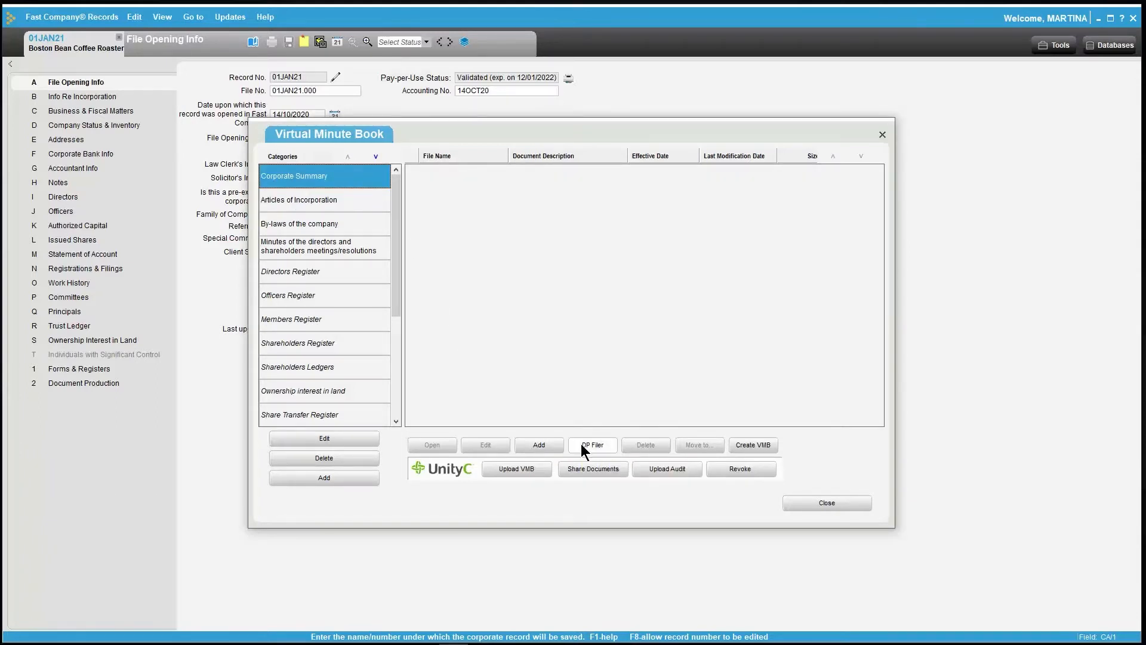
click(540, 445)
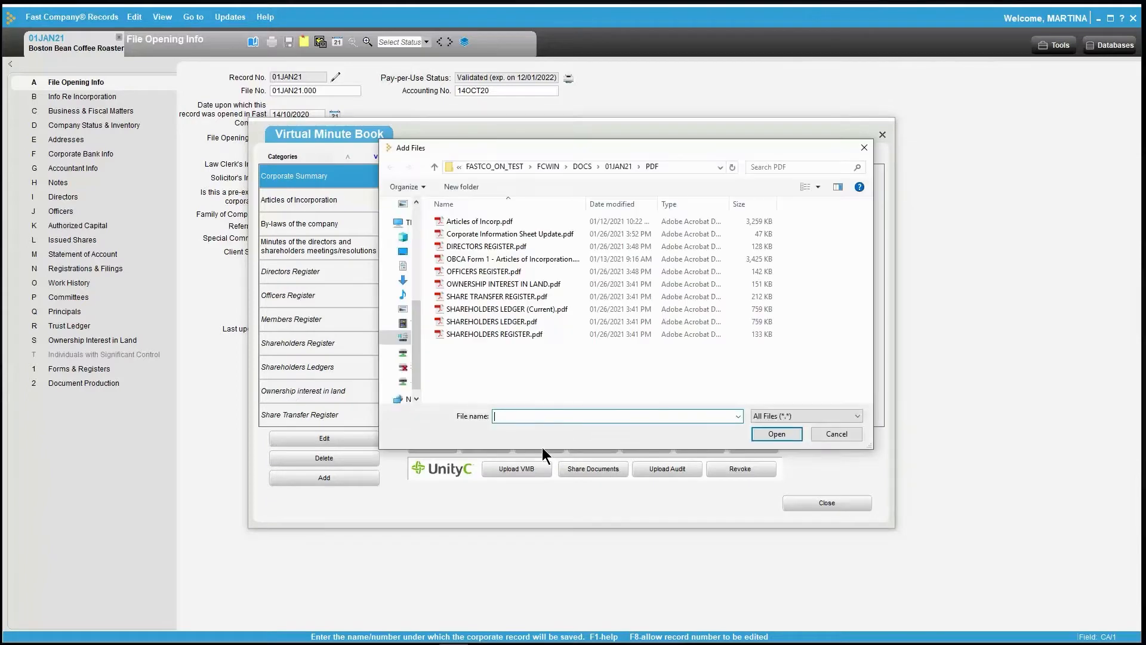
click(505, 235)
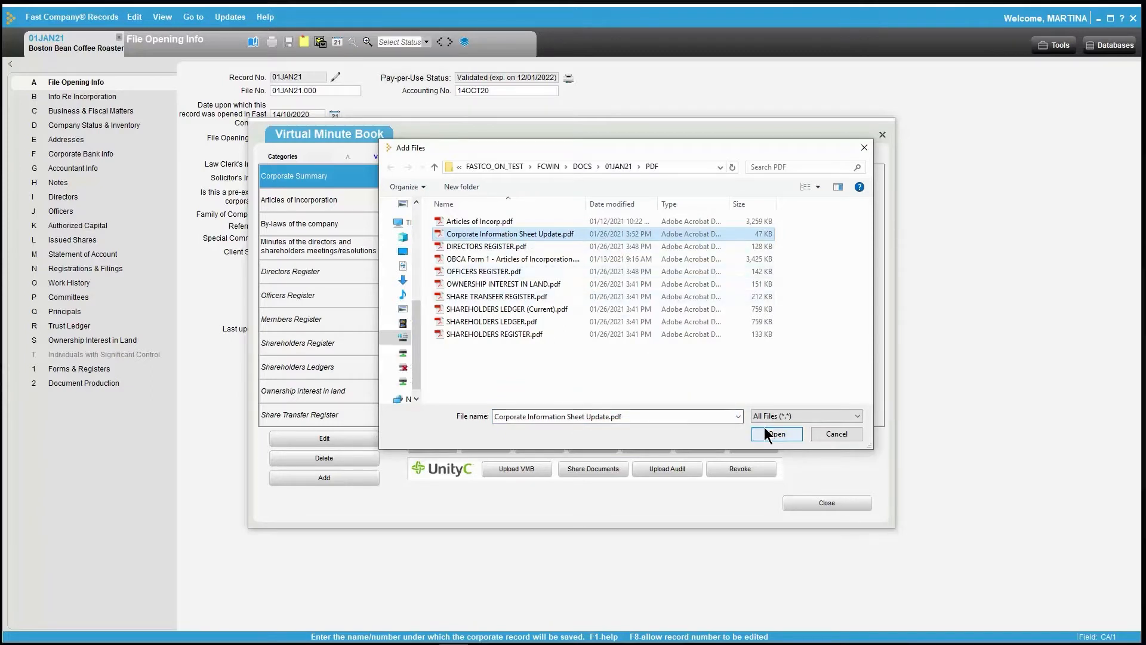
double_click(607, 231)
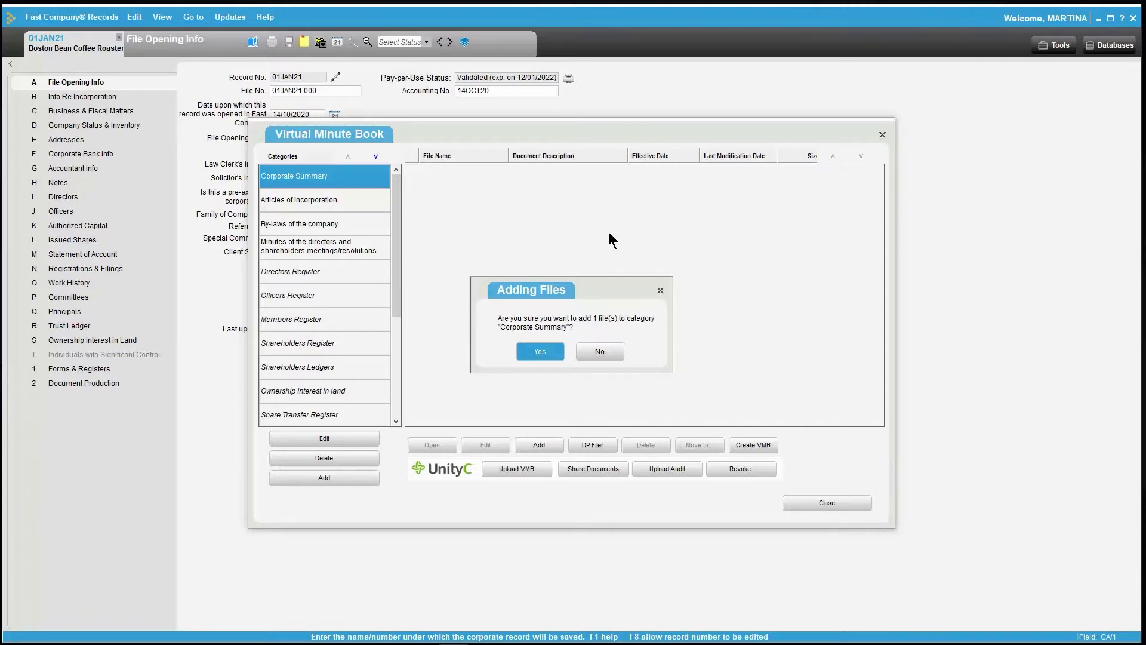
click(547, 355)
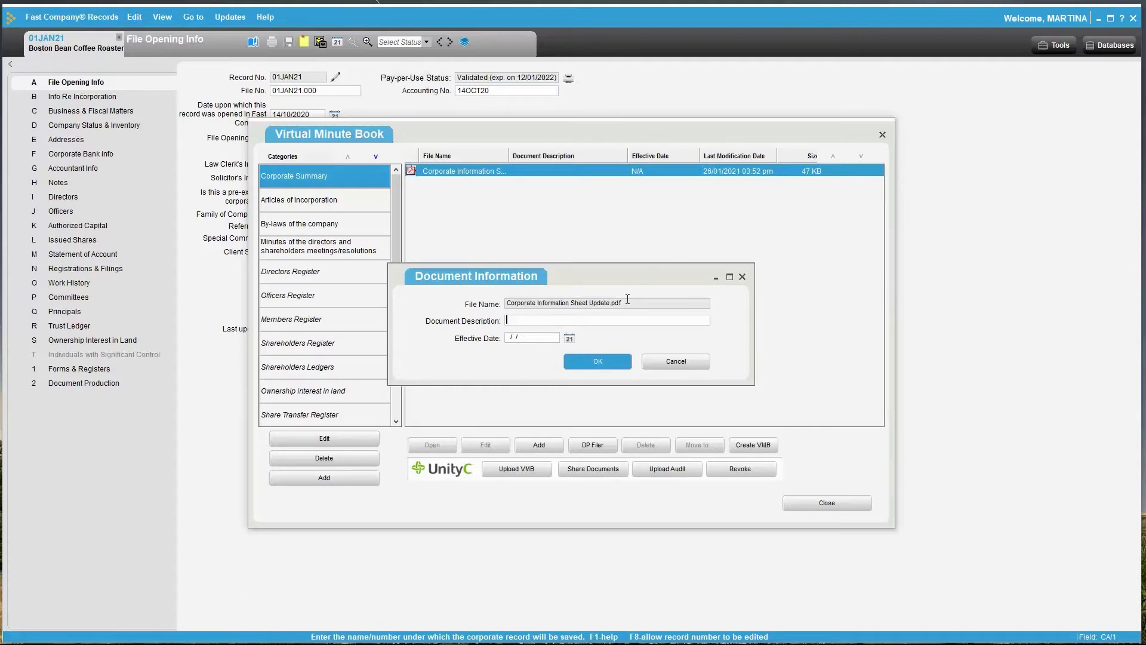
drag(626, 302, 500, 304)
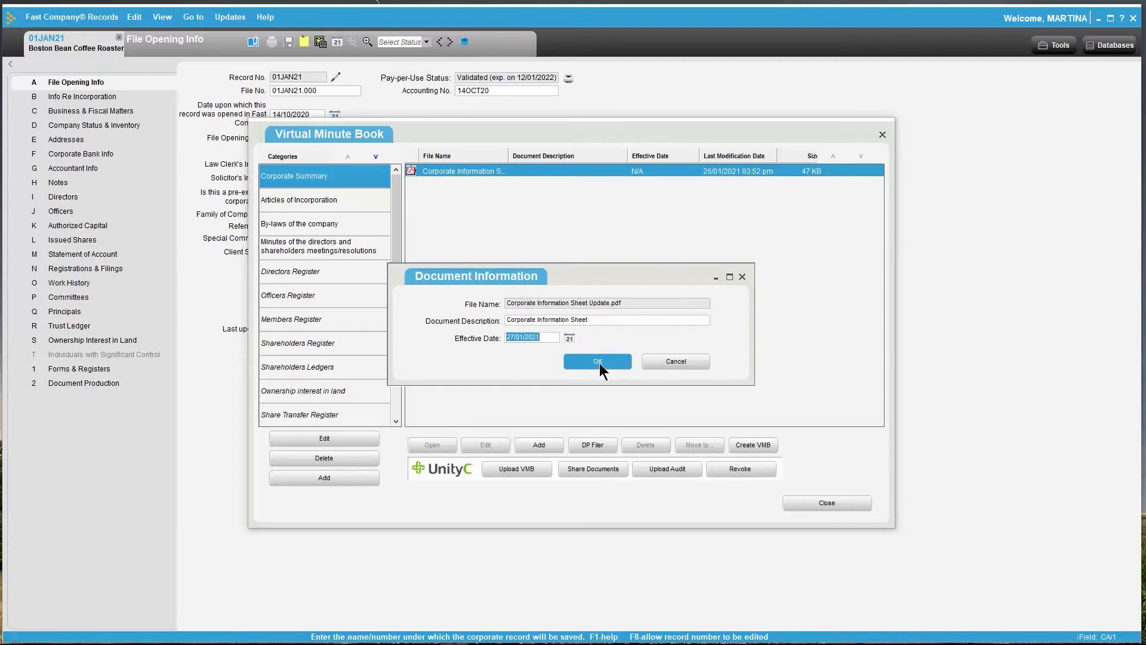
click(599, 362)
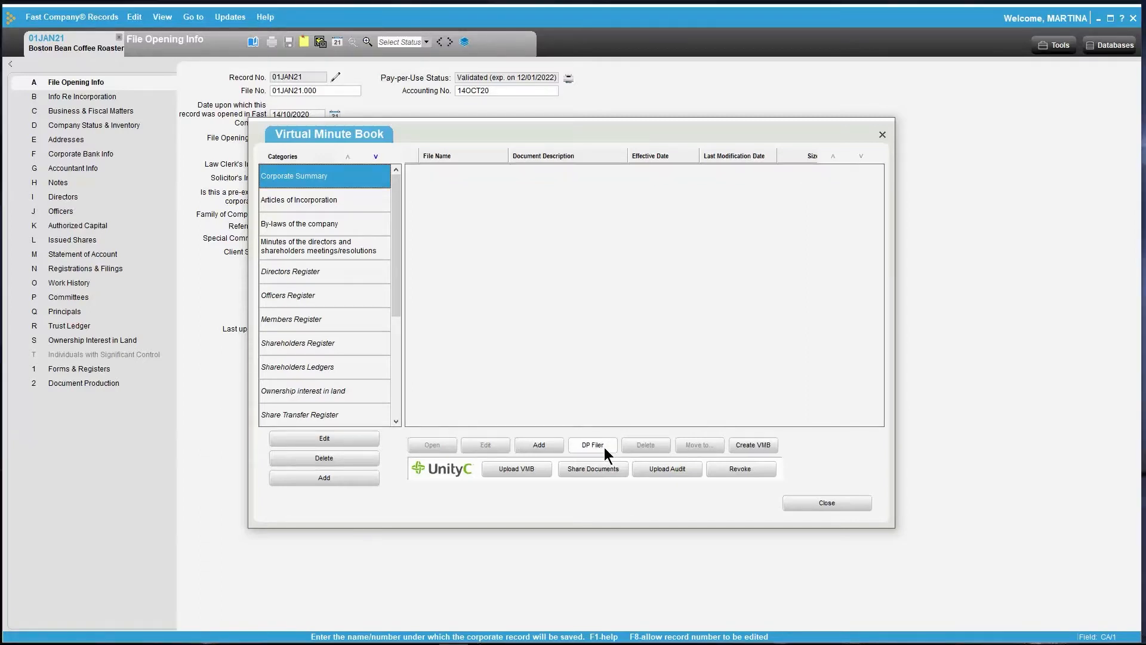
Add info2021.oth from the DP Filer to Corporate Summary, described as "Corporate Information Sheet" with effective date 27/01/2021
click(604, 447)
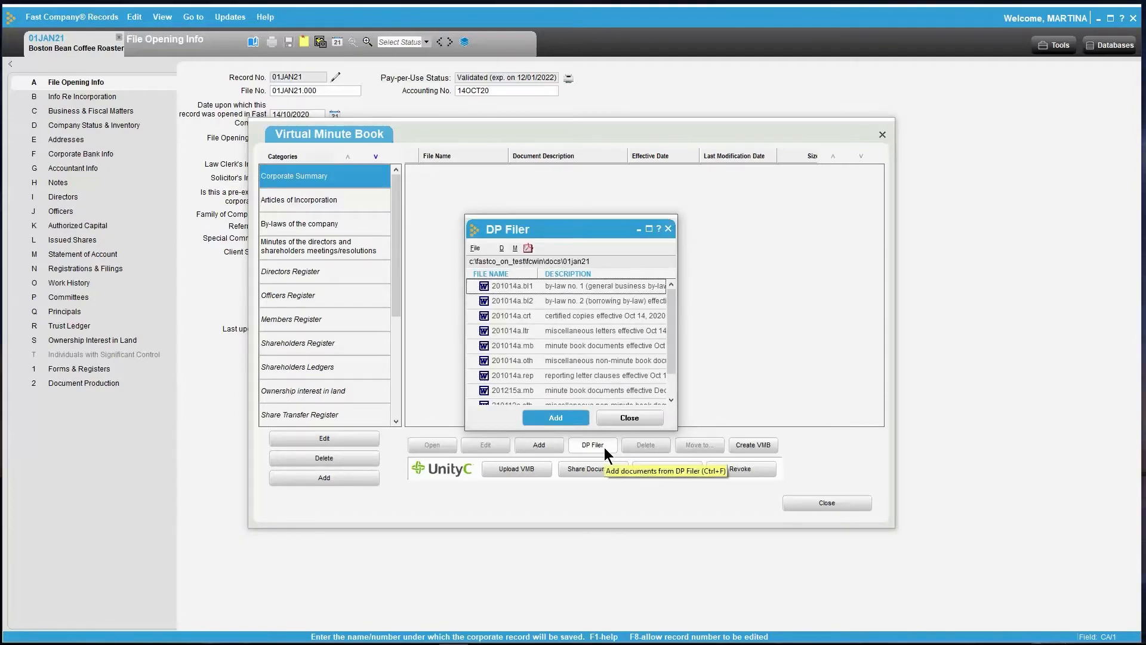
click(527, 248)
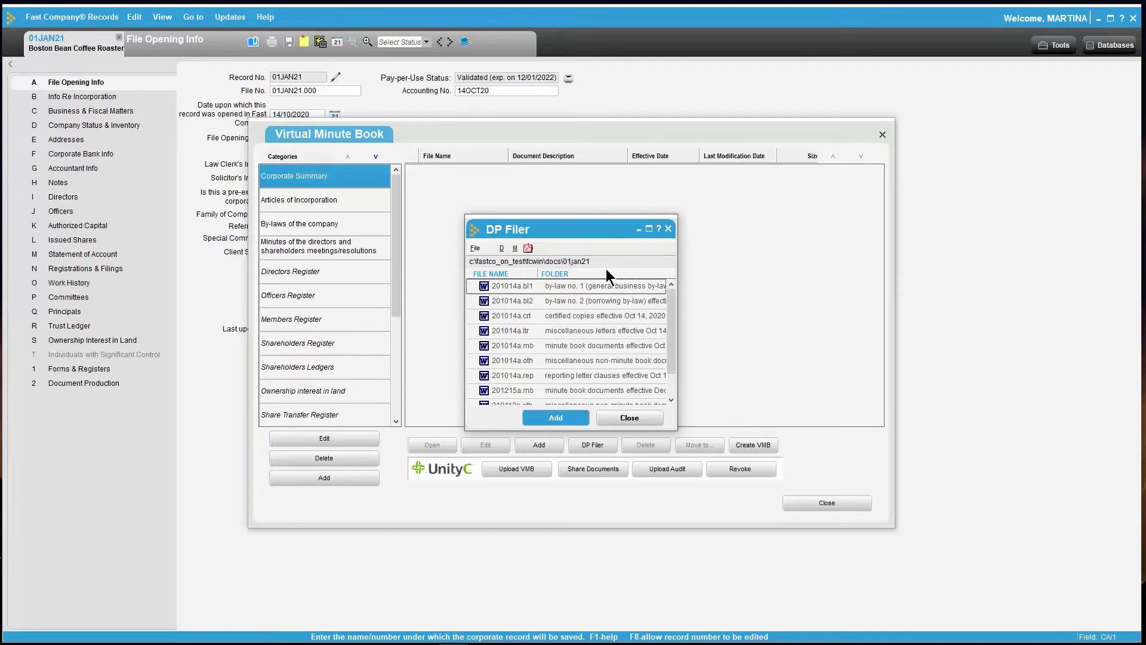
scroll(671, 342, down, 2)
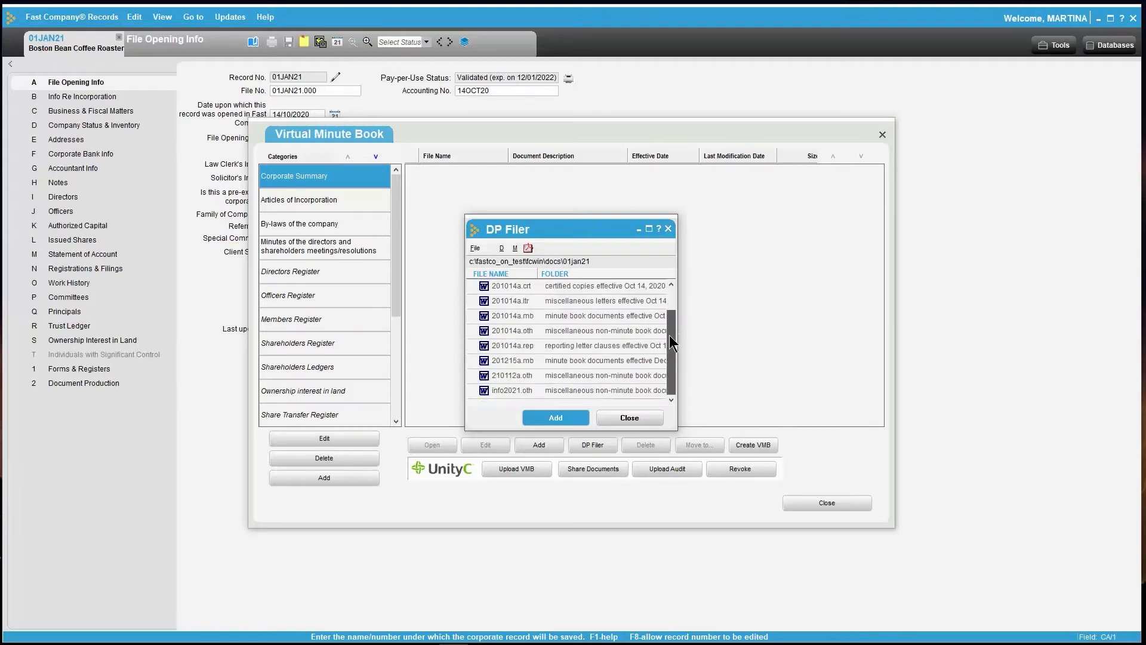
click(597, 389)
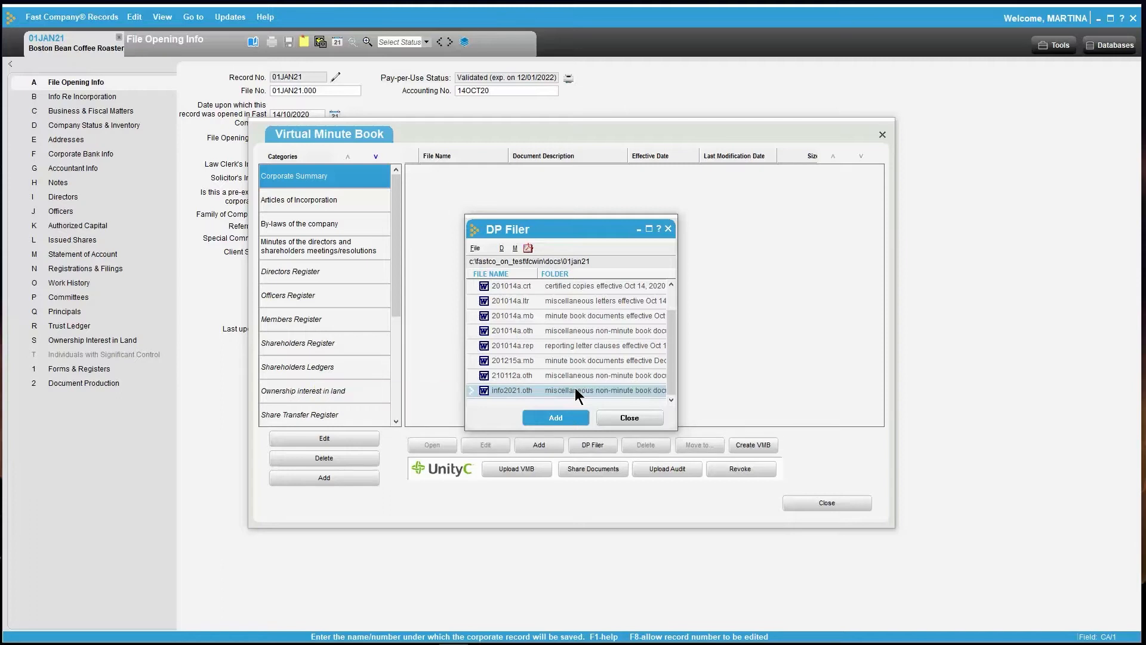
drag(575, 388, 617, 180)
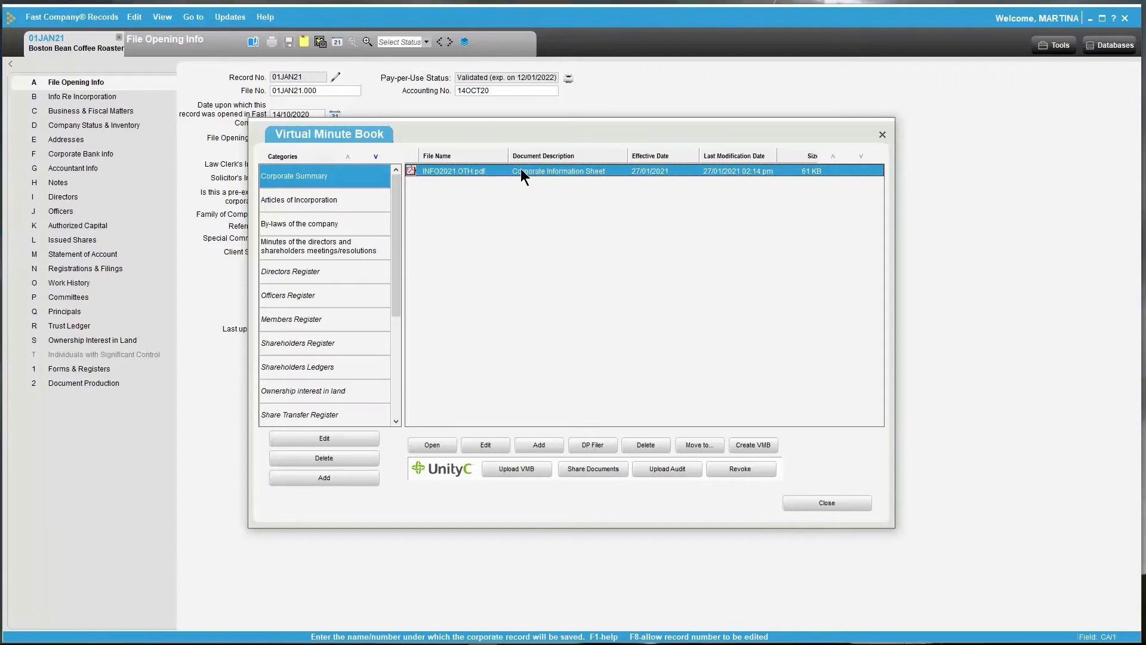
Change the document description of INFO2021.OTH.pdf to "Corporate Information 2021"
click(430, 442)
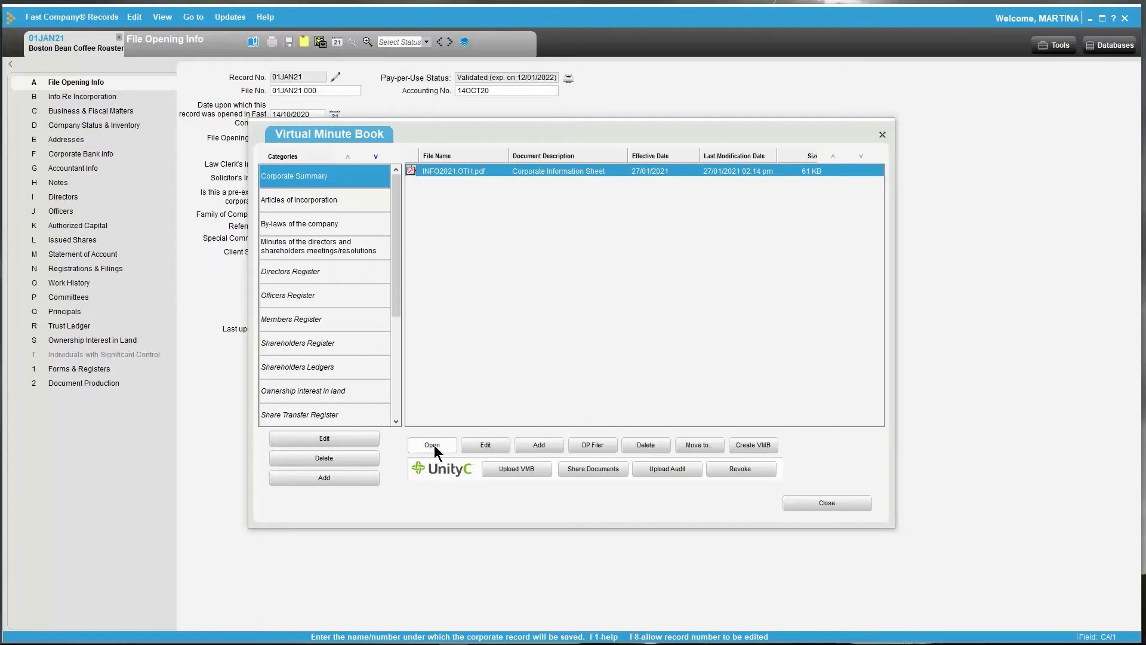
click(483, 445)
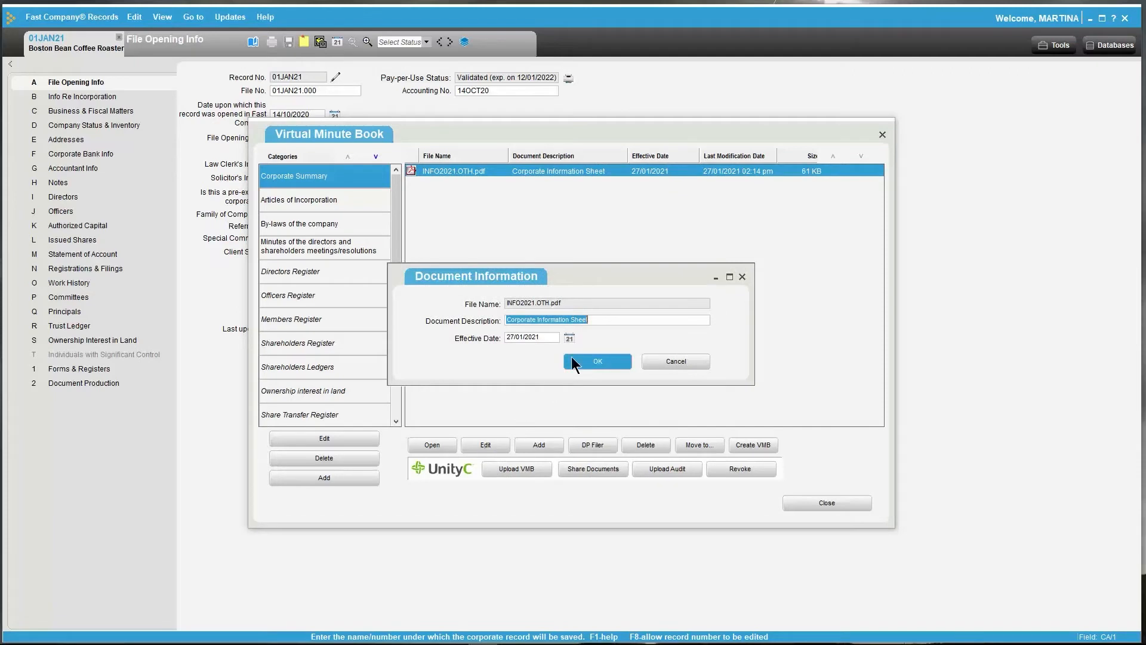
text(Corporate Information 2021)
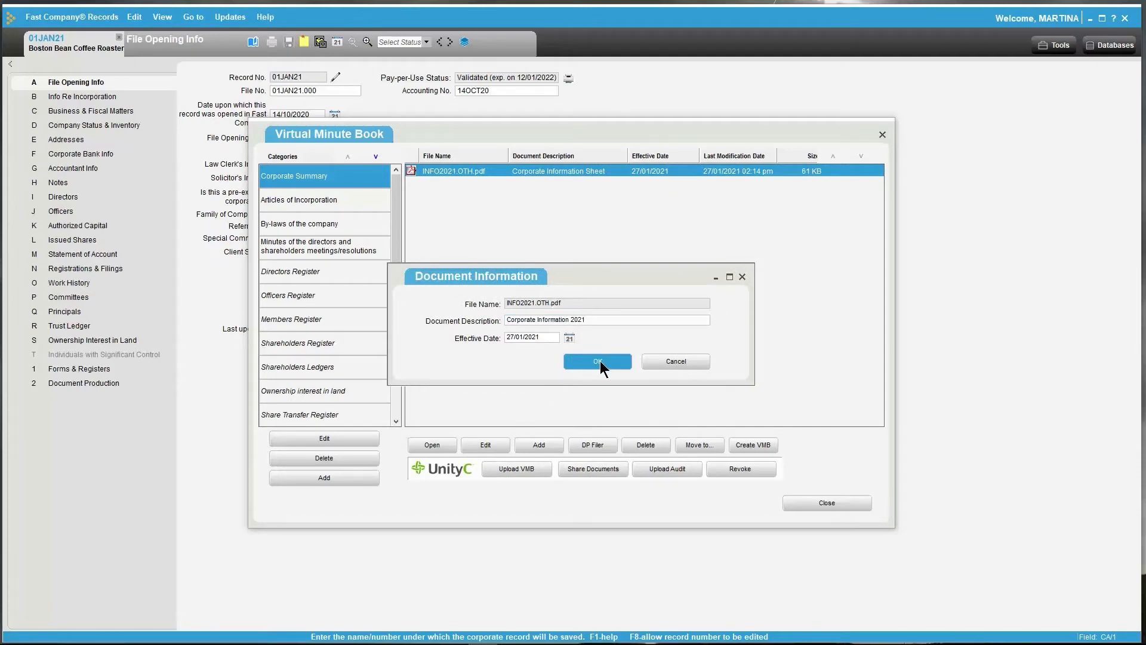
click(598, 362)
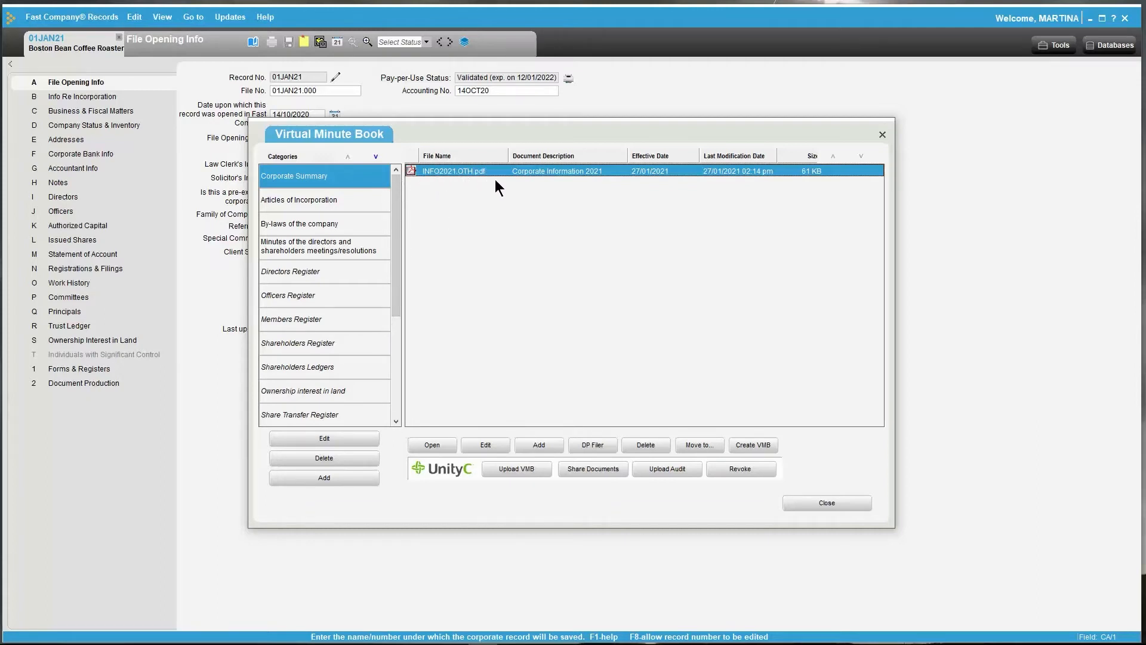
Delete INFO2021.OTH.pdf from the Corporate Summary category and confirm the deletion
click(646, 447)
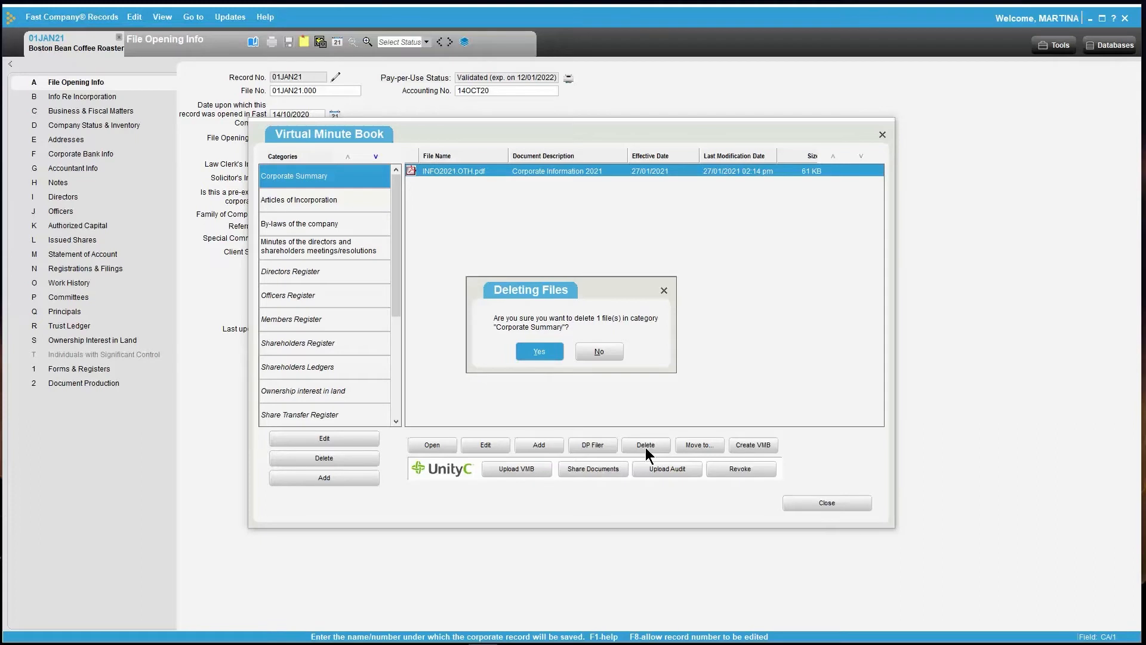
click(539, 352)
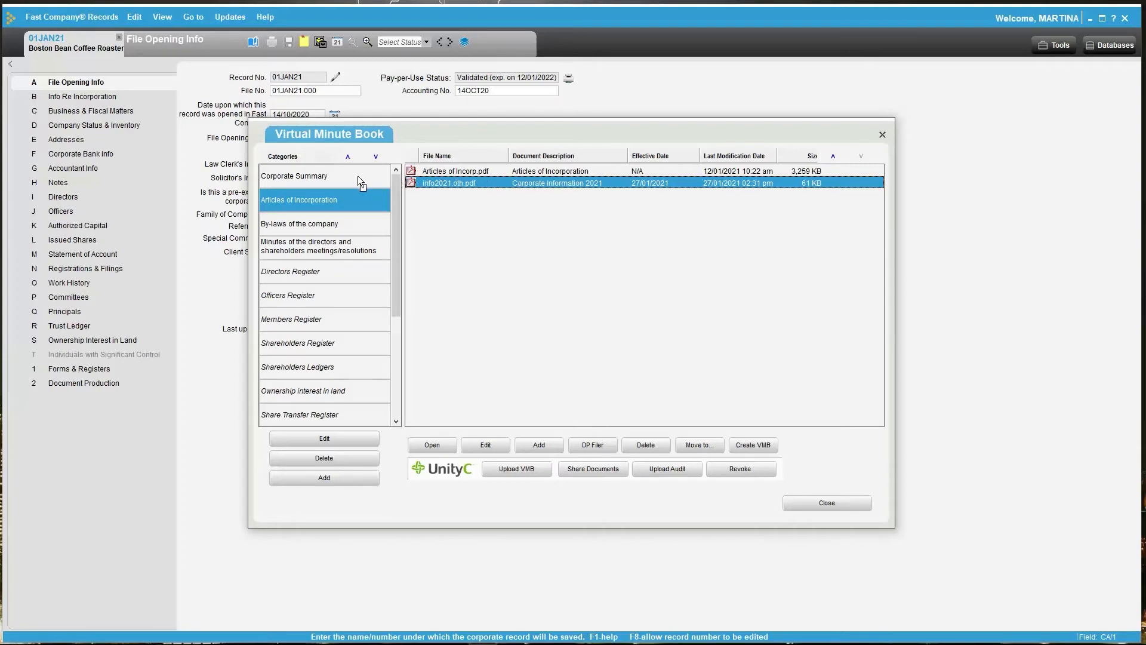
Move info2021.oth.pdf from the Articles of Incorporation category to Corporate Summary
drag(357, 175, 357, 177)
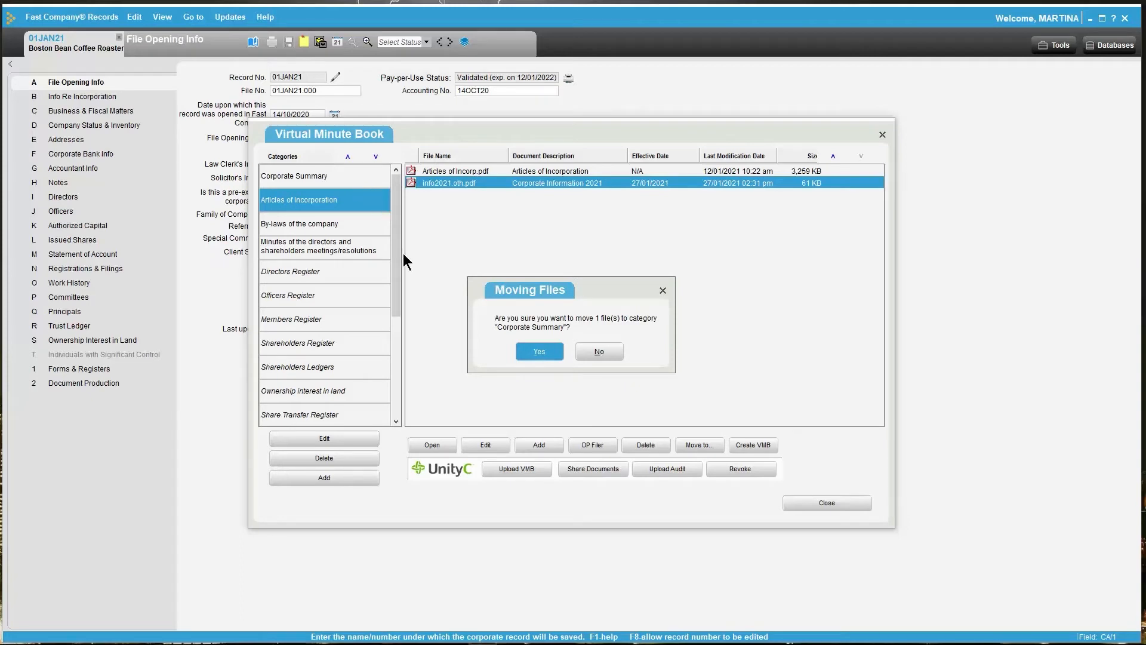
click(538, 355)
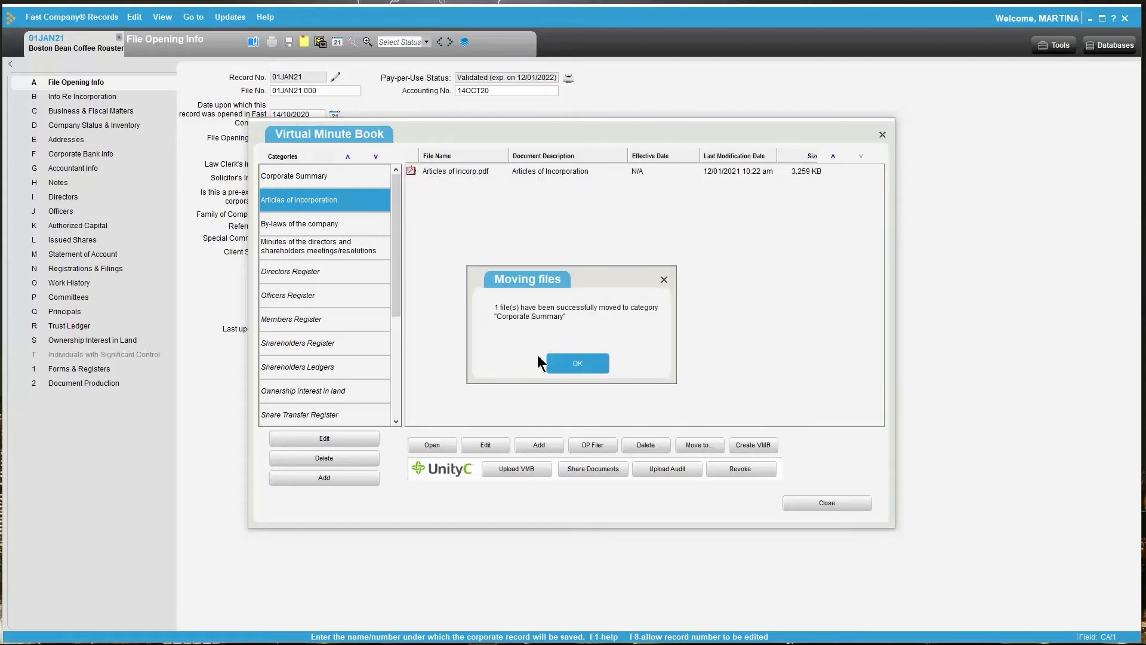
click(574, 364)
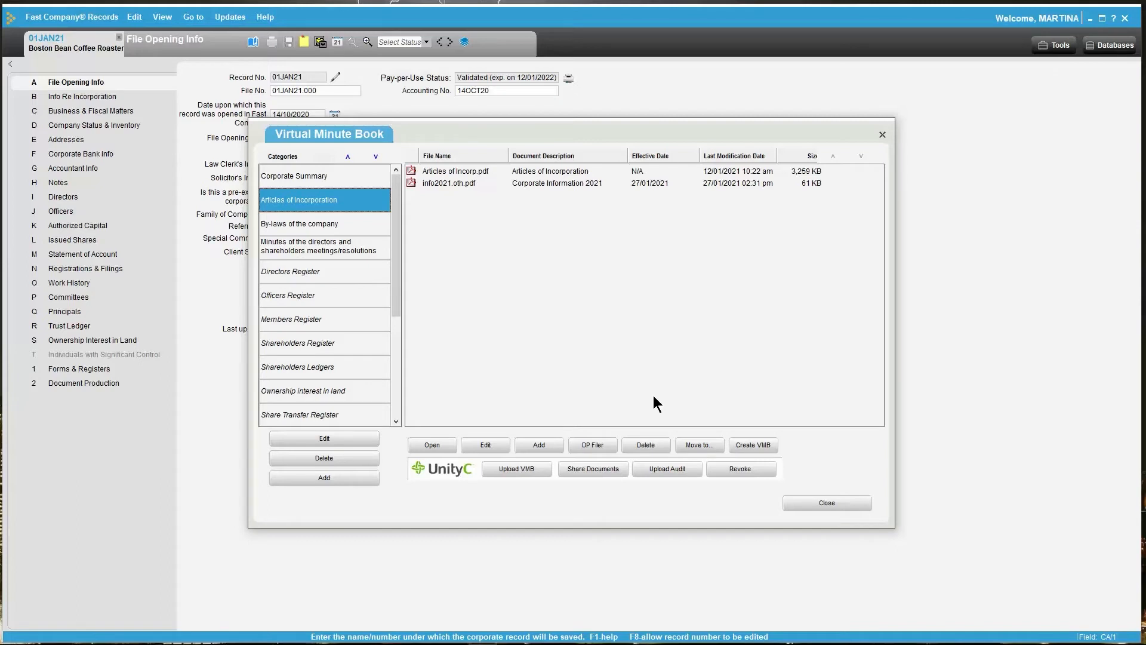
Select info2021.oth.pdf in Articles of Incorporation, move it with Corporate Summary as the destination category, and display that category's files
click(586, 184)
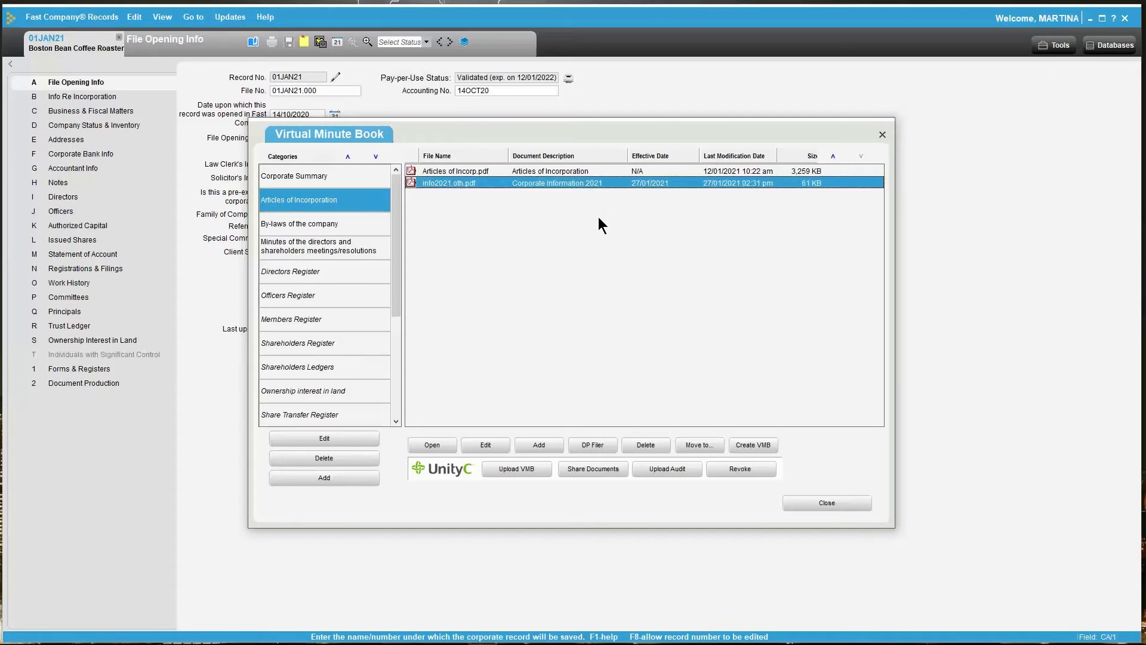
click(699, 444)
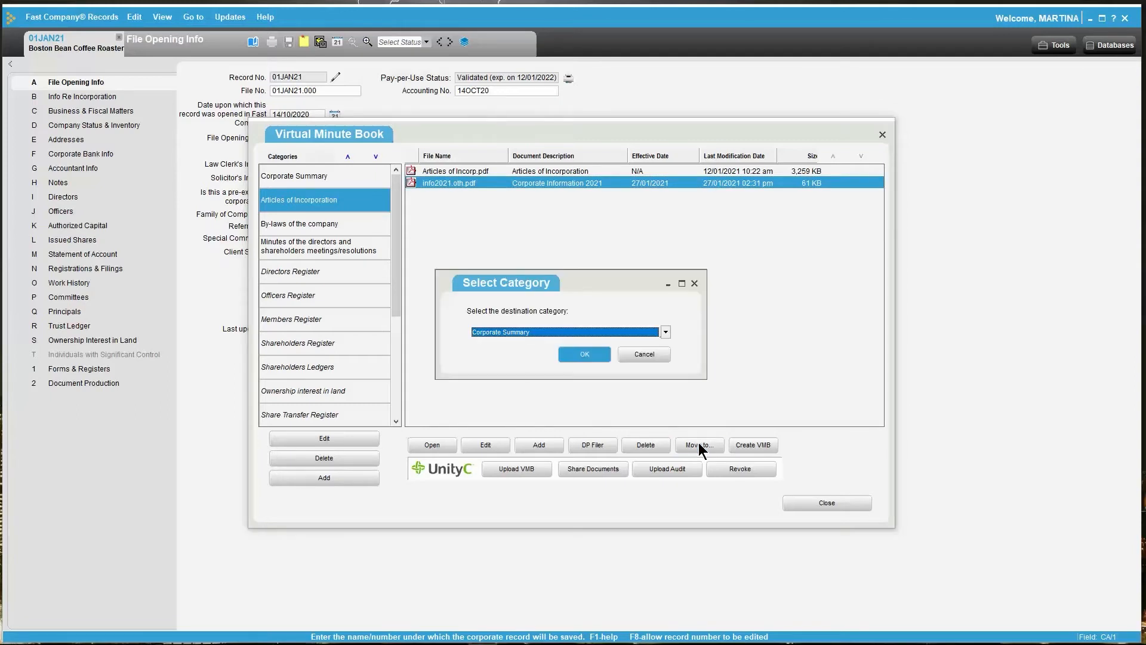
click(597, 333)
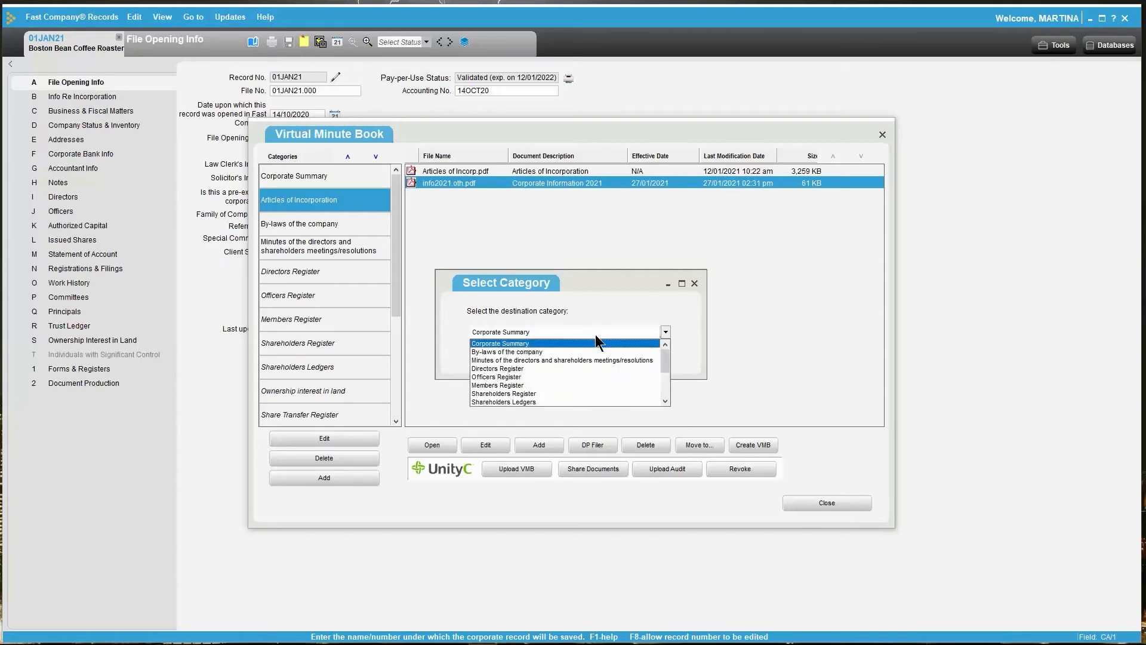
click(596, 344)
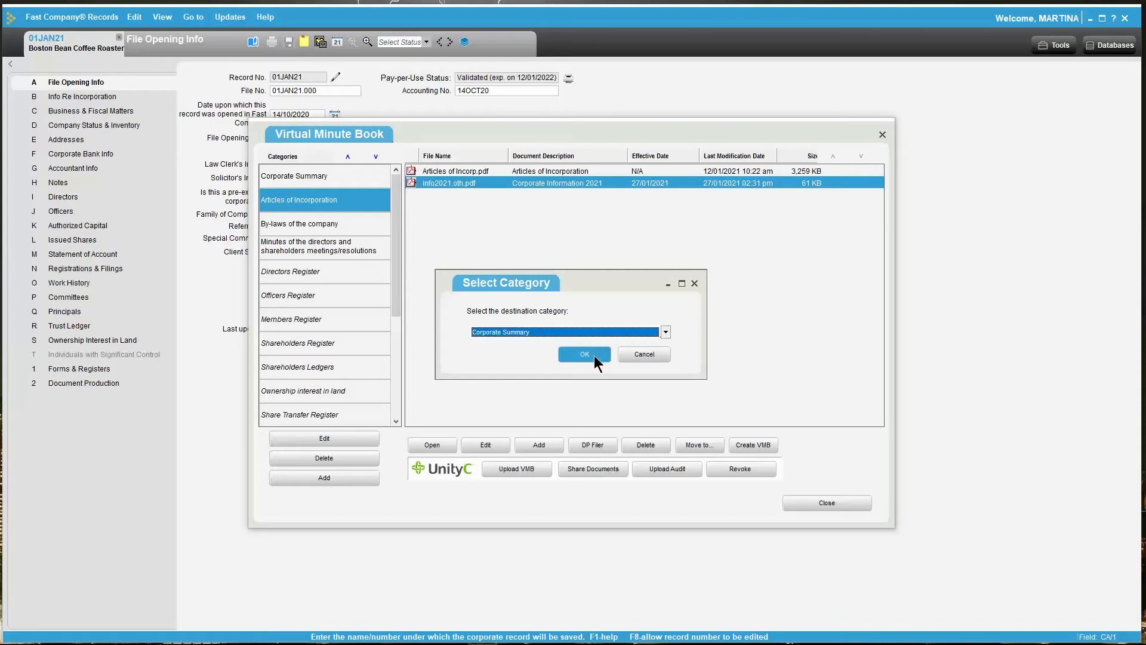
click(584, 354)
click(593, 355)
click(357, 179)
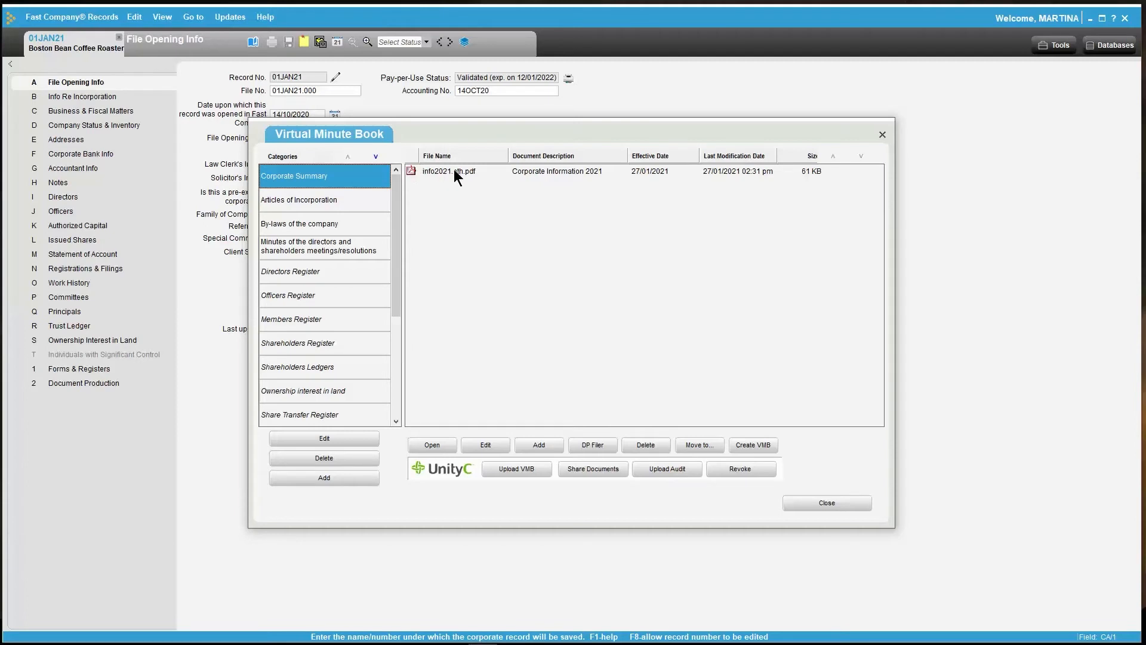
right_click(494, 173)
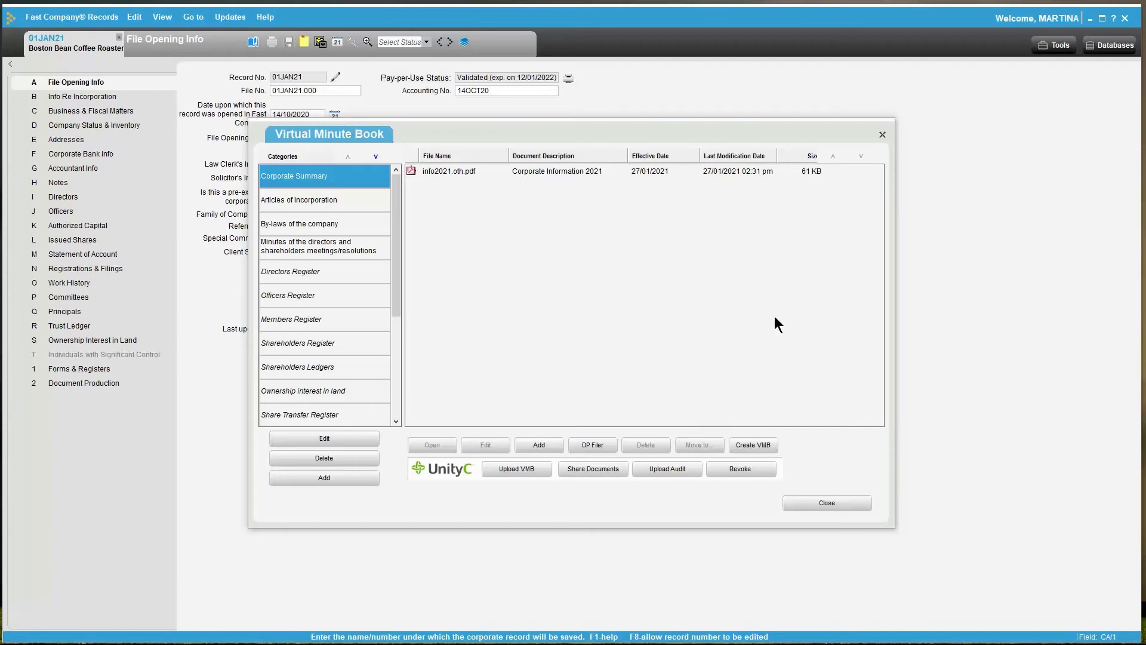
Close the Virtual Minute Book and open the Directors Register from Forms & Registers with the Dec 15 2020 changes selected
click(882, 136)
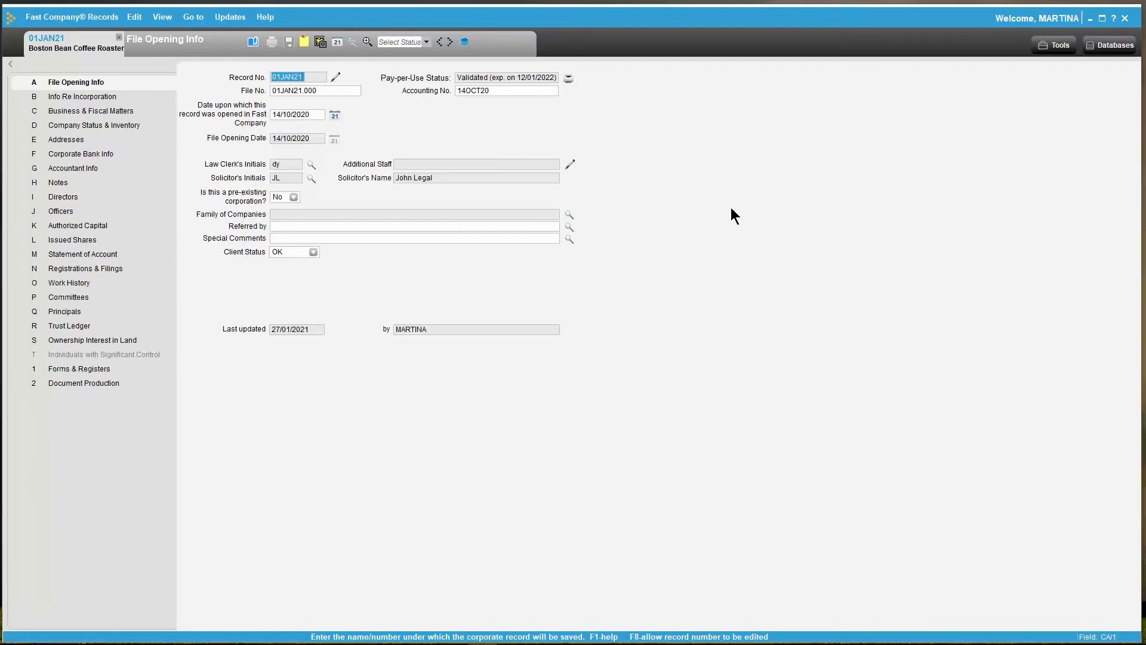
click(89, 374)
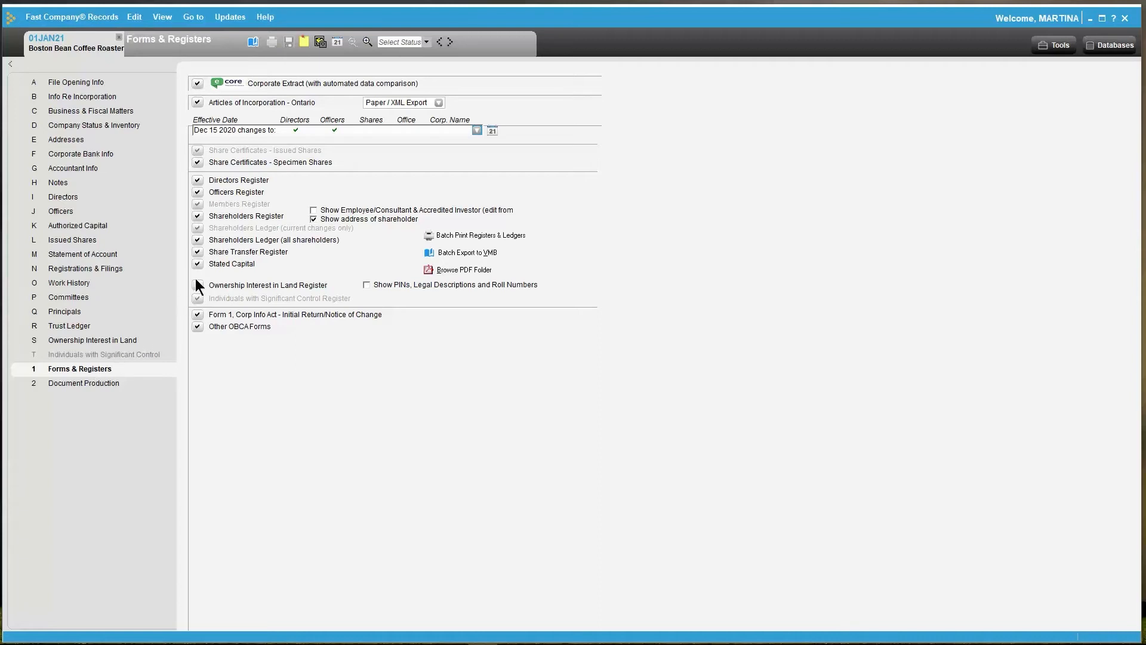
click(337, 128)
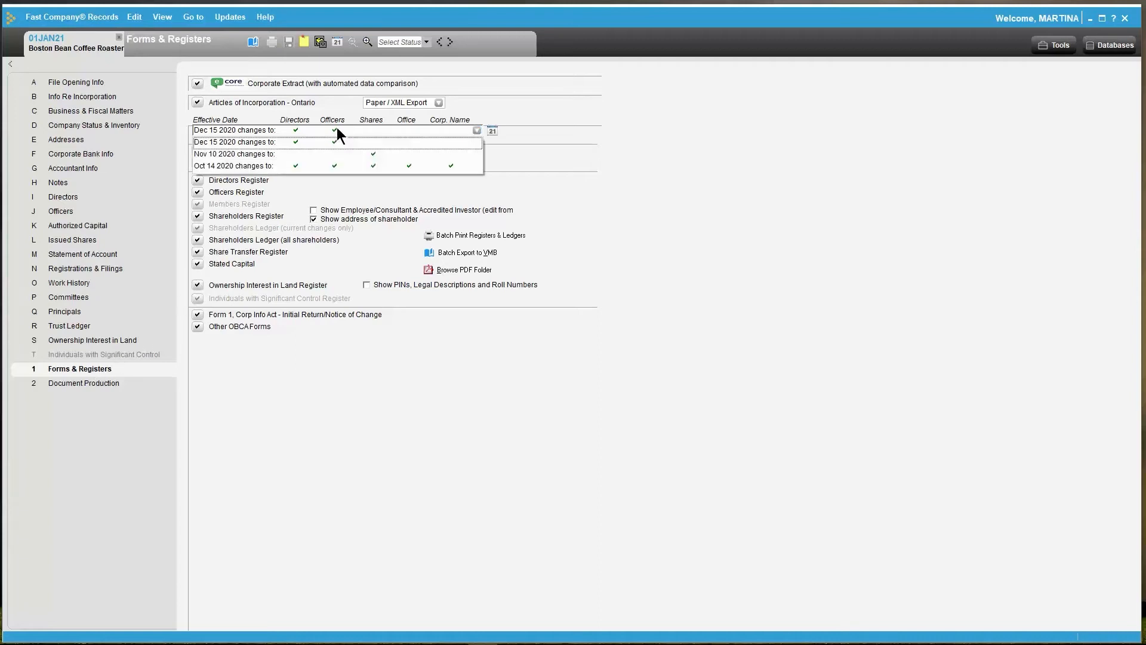
click(338, 143)
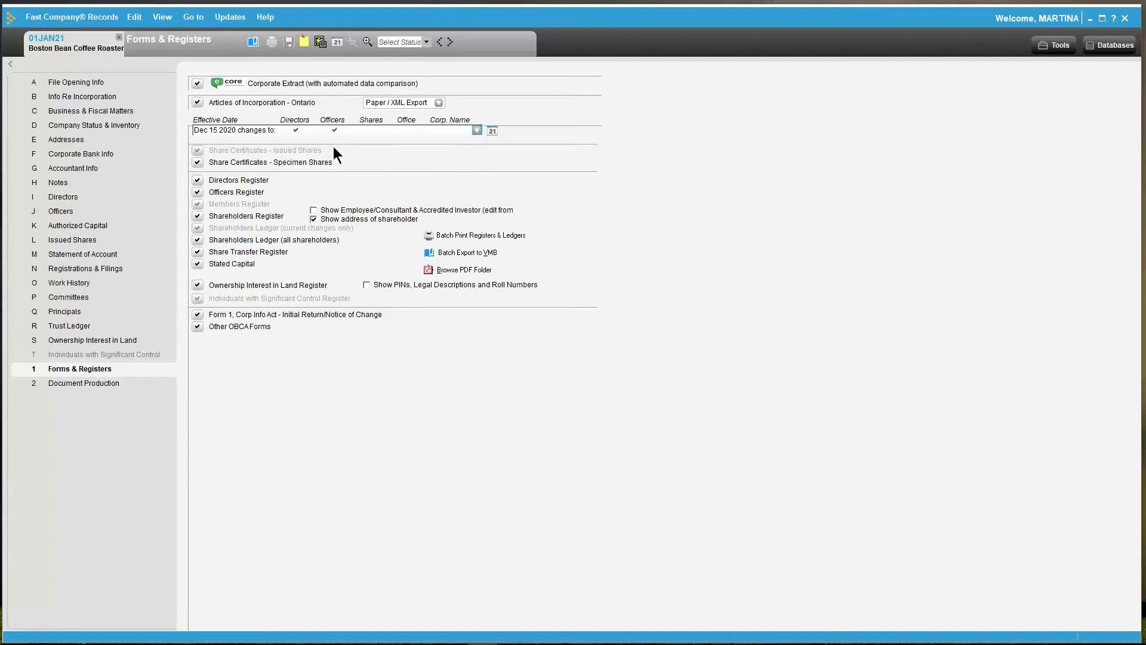
click(246, 181)
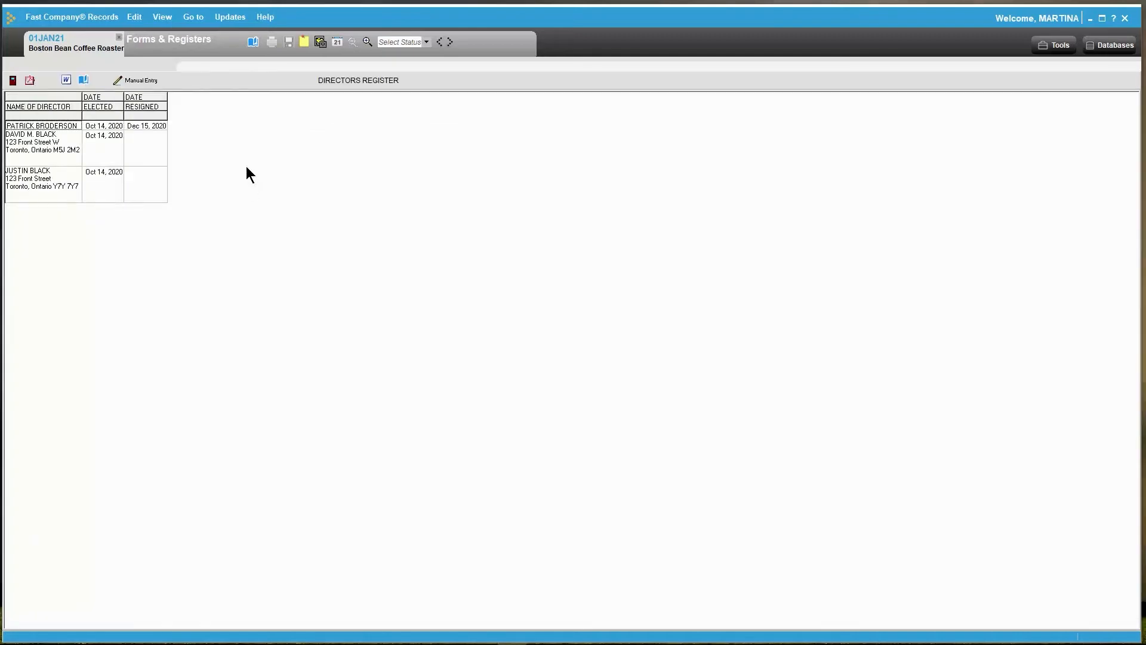
Place the Directors Register in the Virtual Minute Book, then open the minute book
click(84, 79)
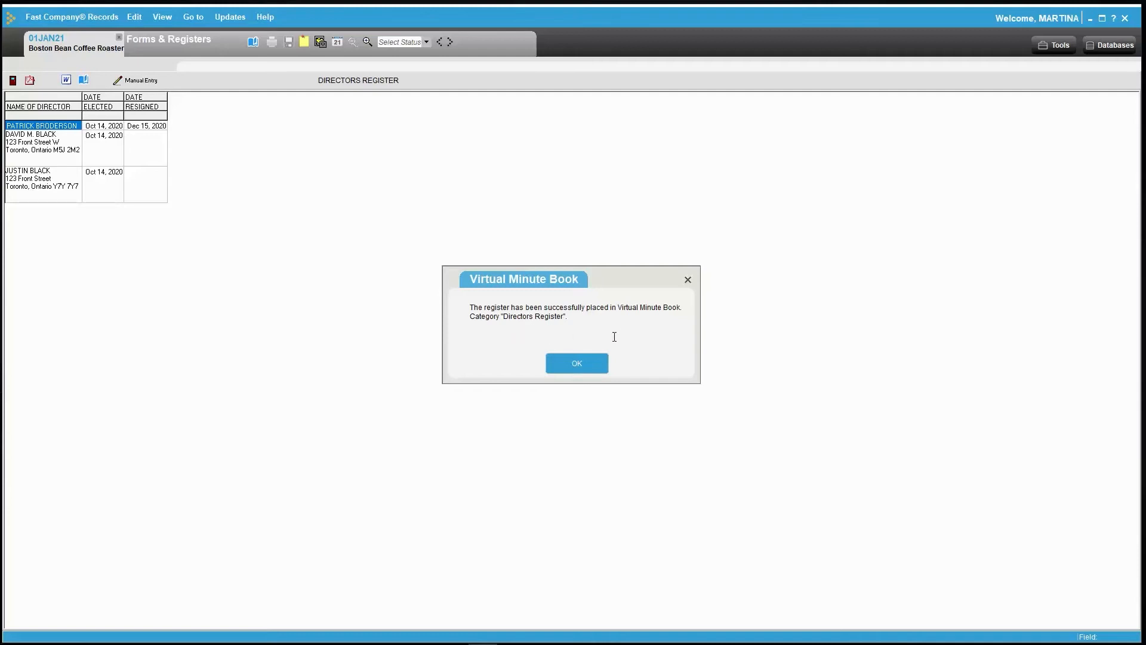
key(Return)
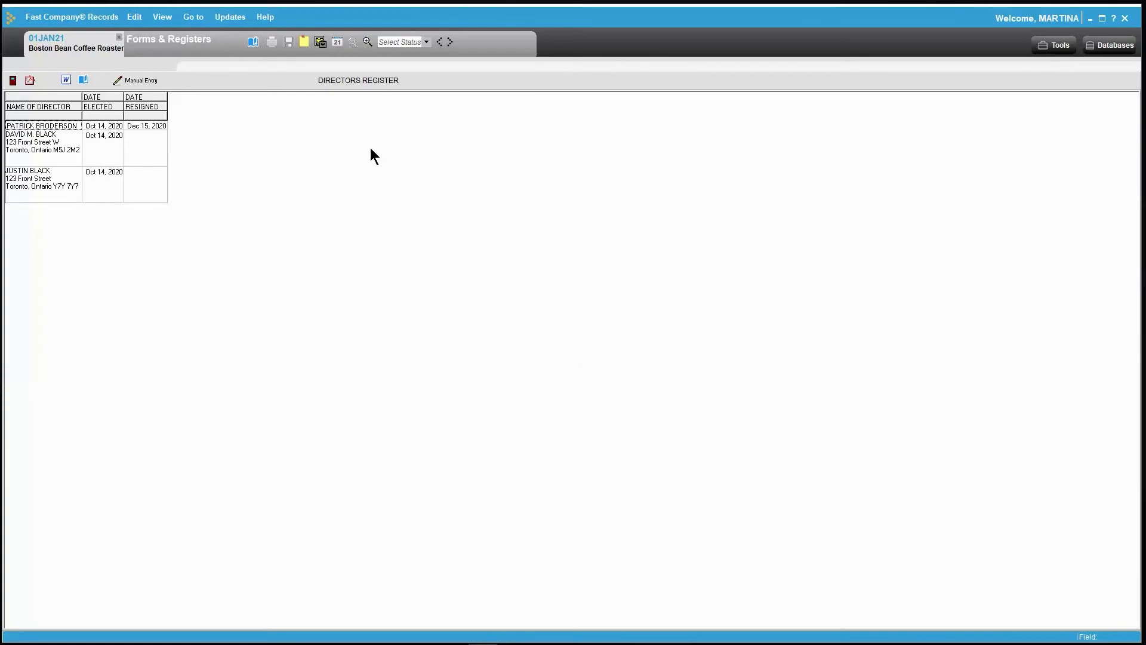
click(254, 43)
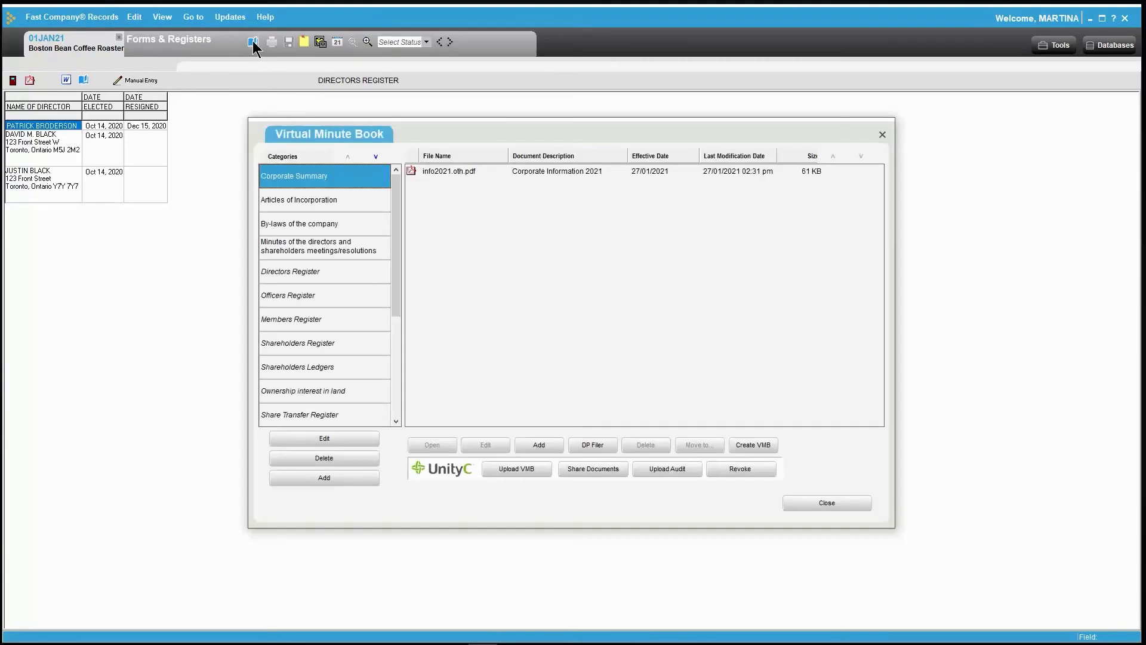
Examine the exported file in the Directors Register category of the minute book, and close the minute book
click(332, 271)
click(586, 172)
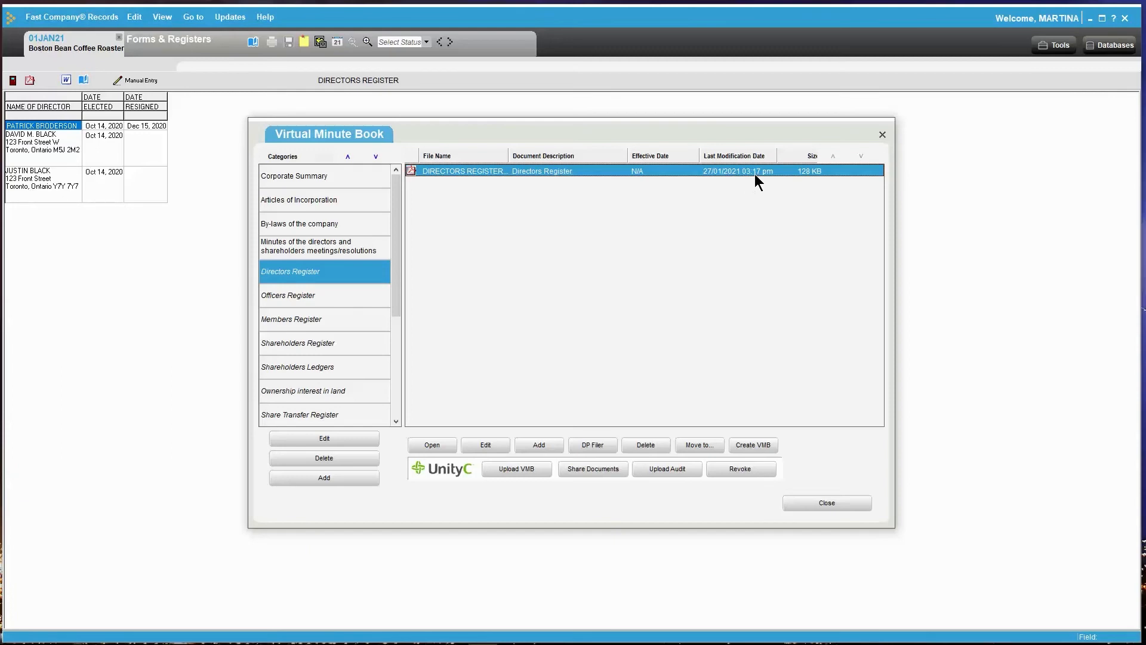
click(881, 135)
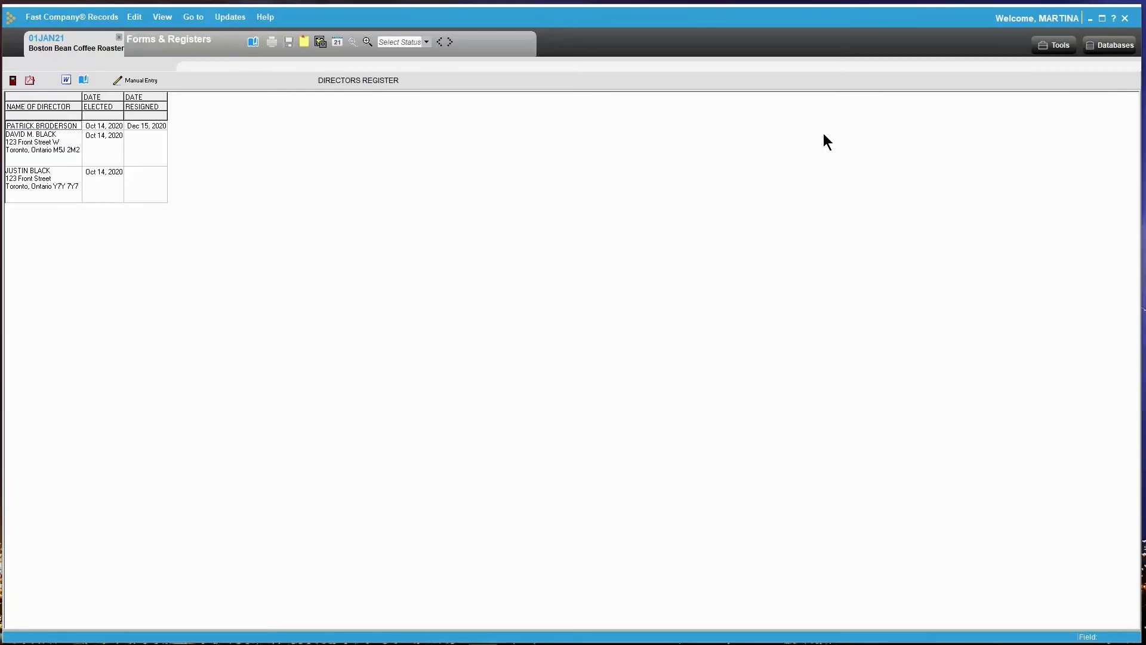
Return to the Forms & Registers list and batch export the Directors Register and Officers Register to the Virtual Minute Book
click(13, 81)
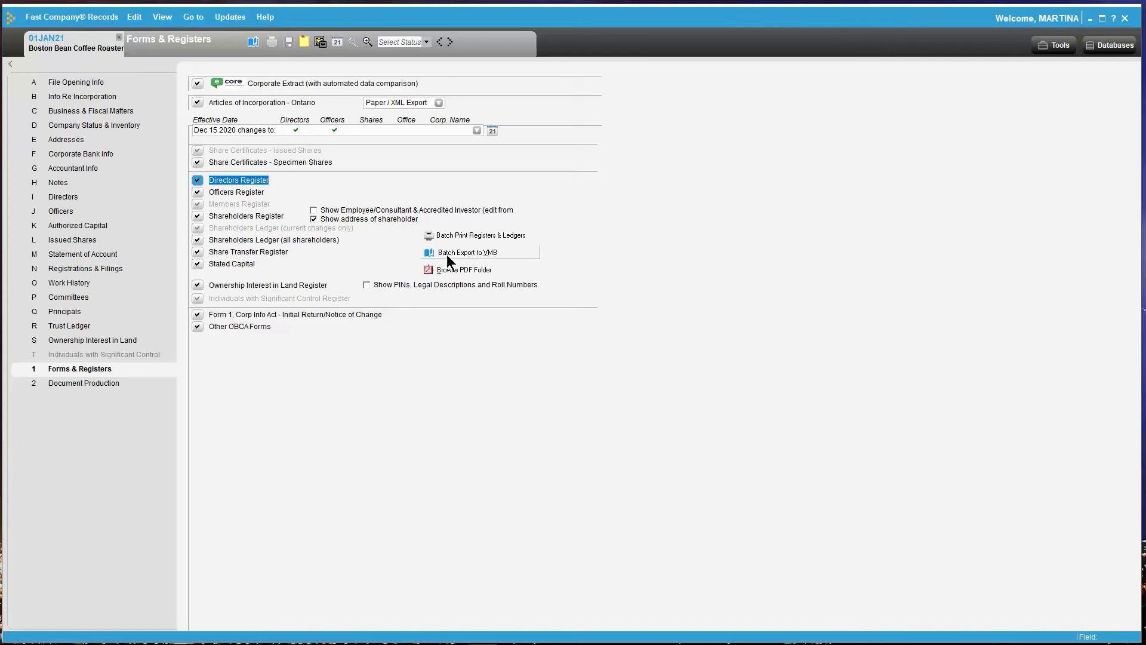
click(464, 253)
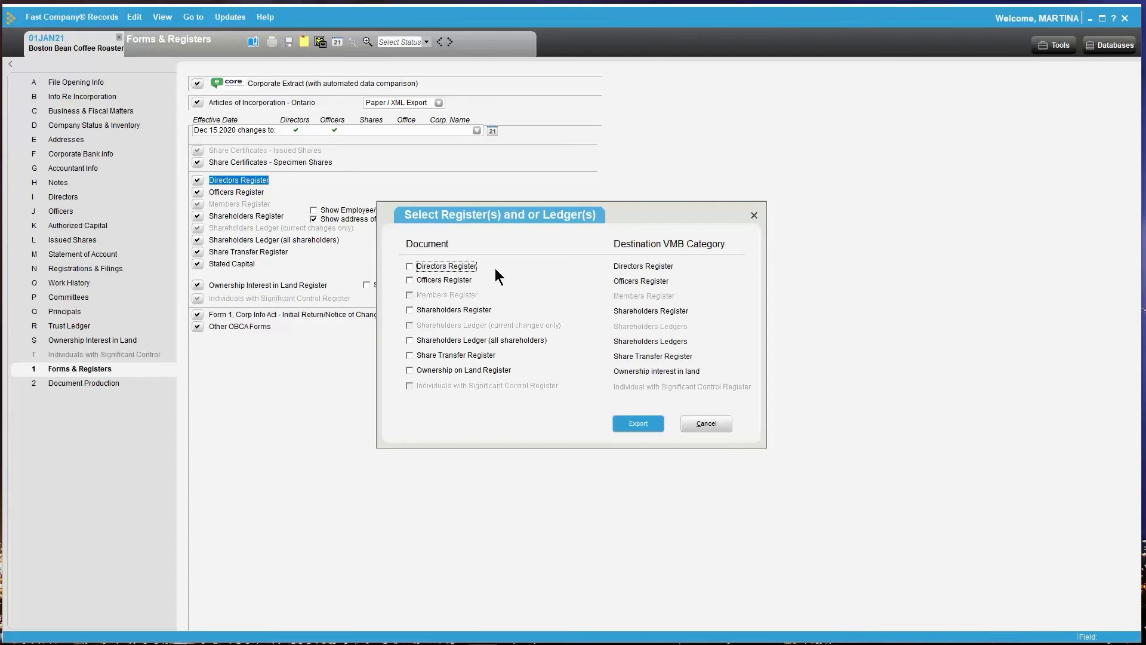
click(410, 280)
click(647, 428)
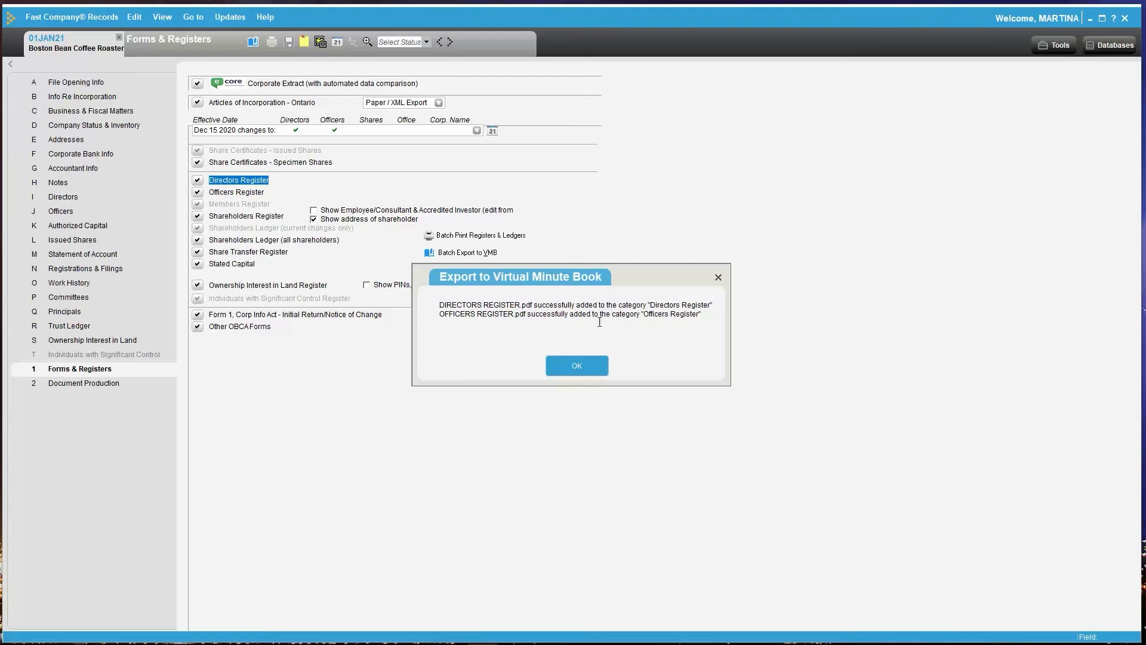
click(581, 367)
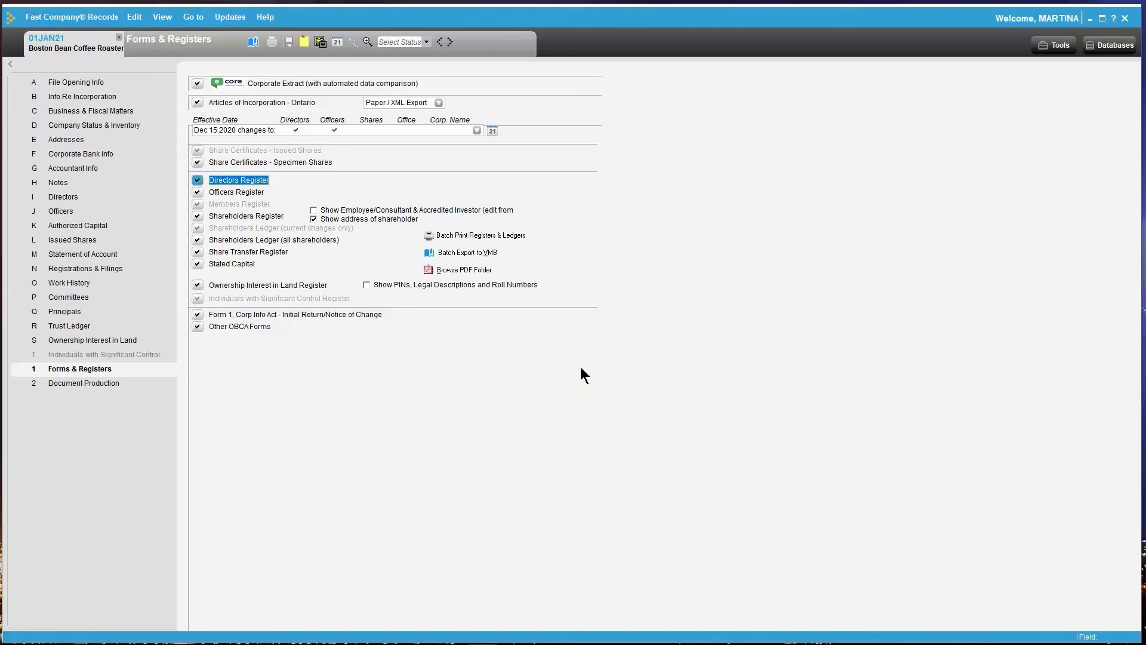
Reopen the Virtual Minute Book and review the files in the Directors Register and Officers Register categories
click(253, 43)
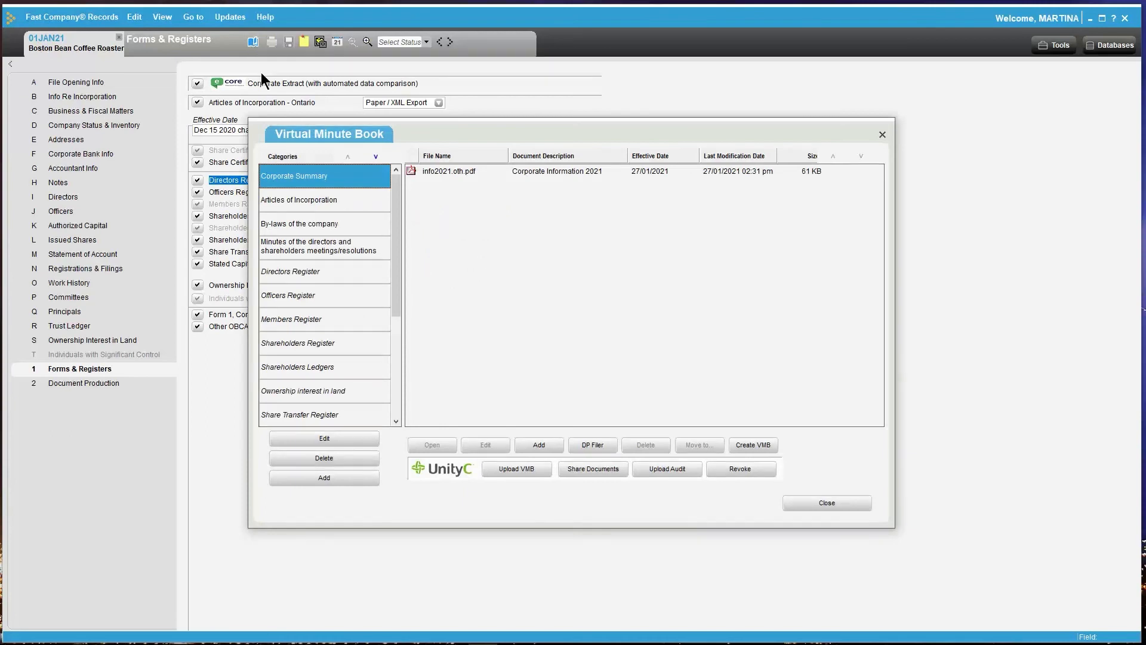
click(334, 271)
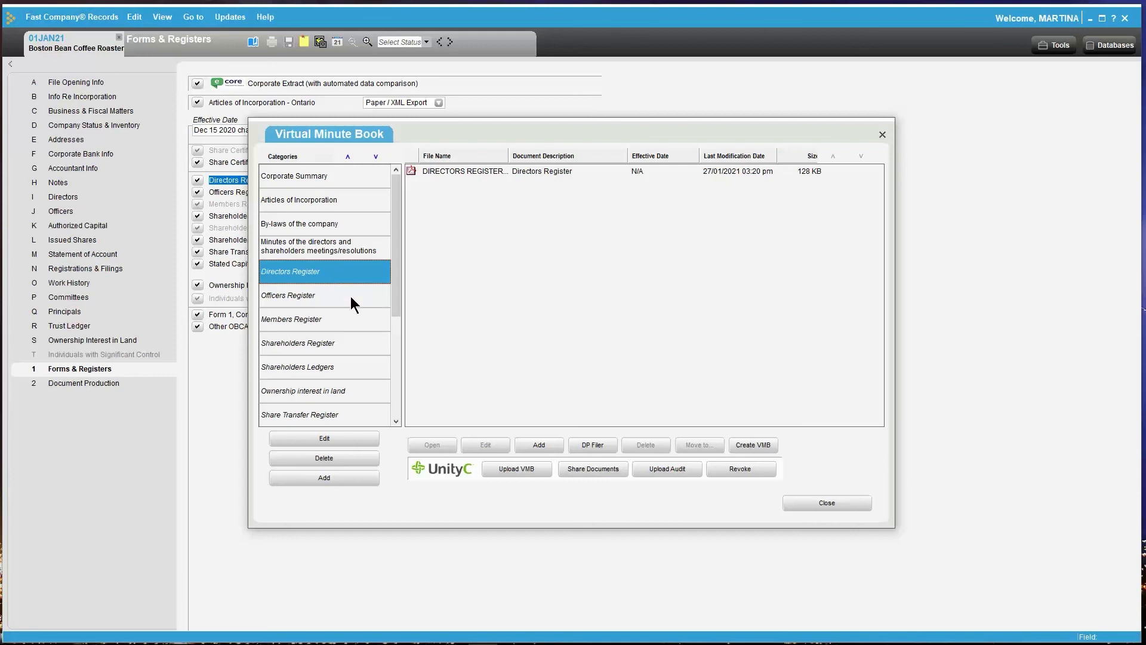
click(351, 296)
Edit the document information of OFFICERS REGISTER.pdf, setting its effective date to 27/01/2021
click(494, 173)
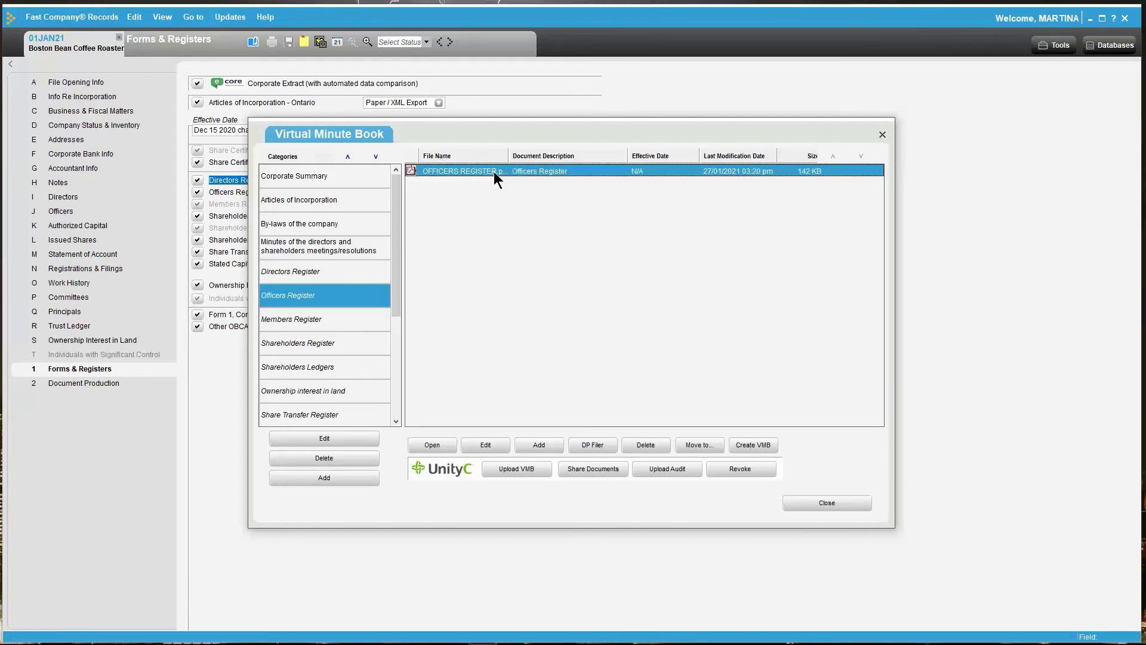
click(483, 442)
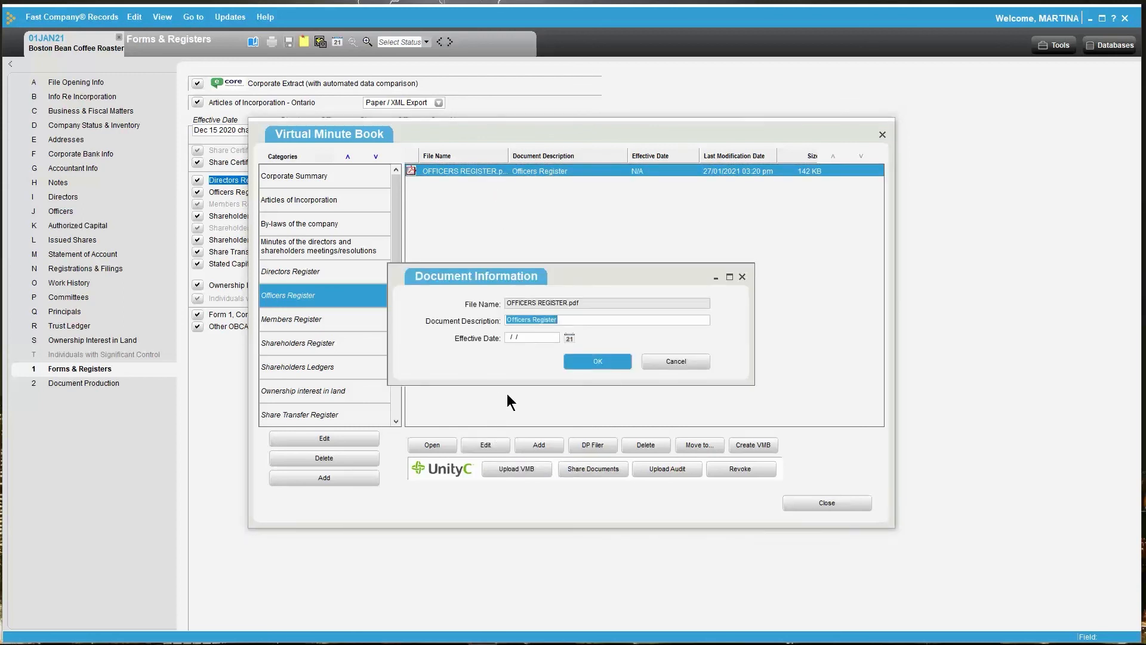
click(532, 340)
click(597, 362)
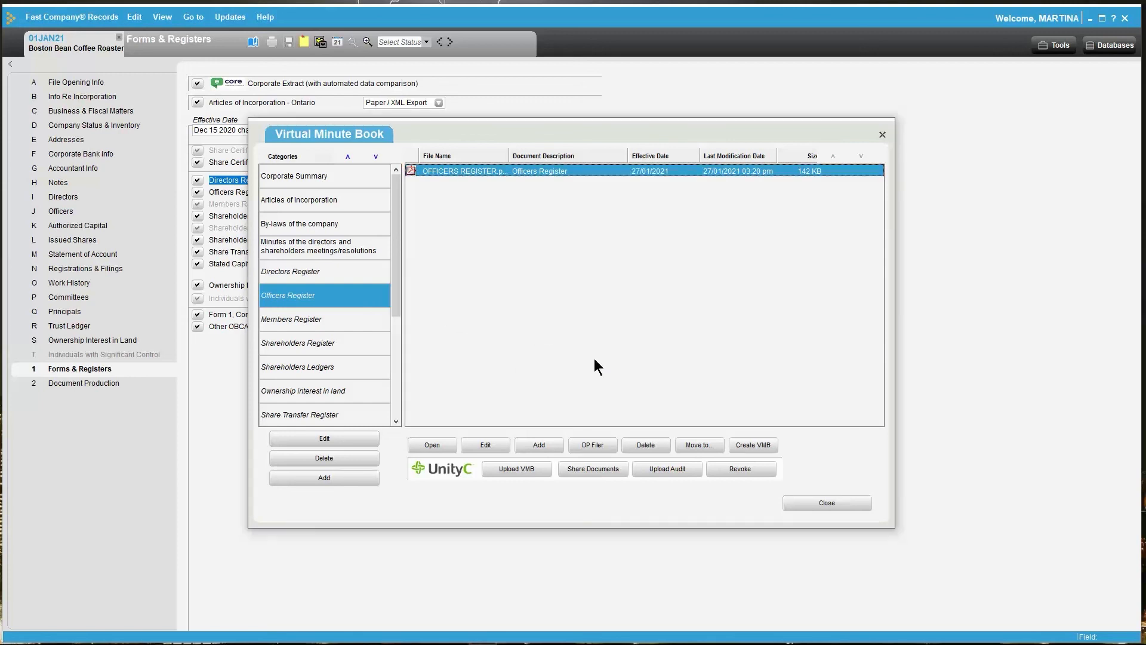